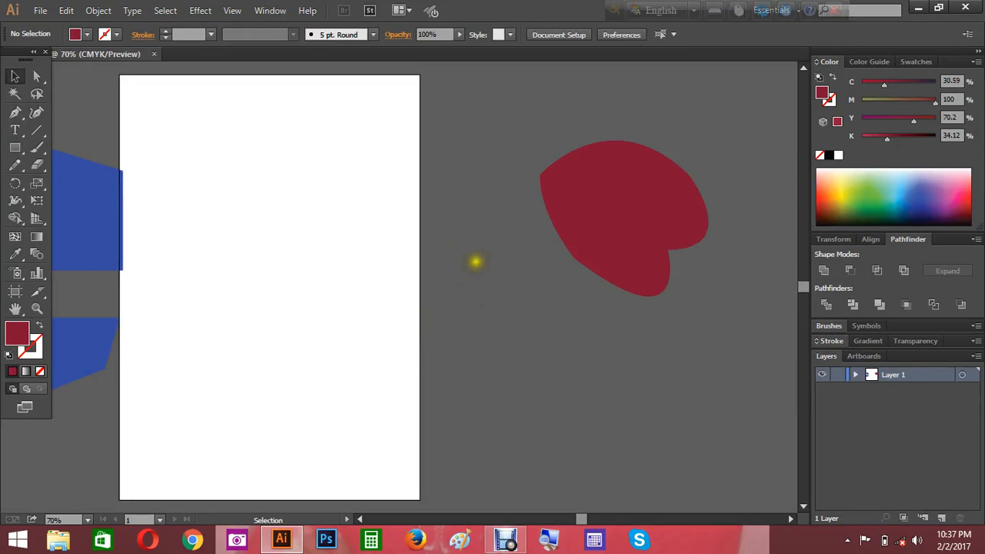
Move the dark red rounded shape from the empty canvas onto the upper part of the artboard and deselect it
drag(622, 365, 593, 104)
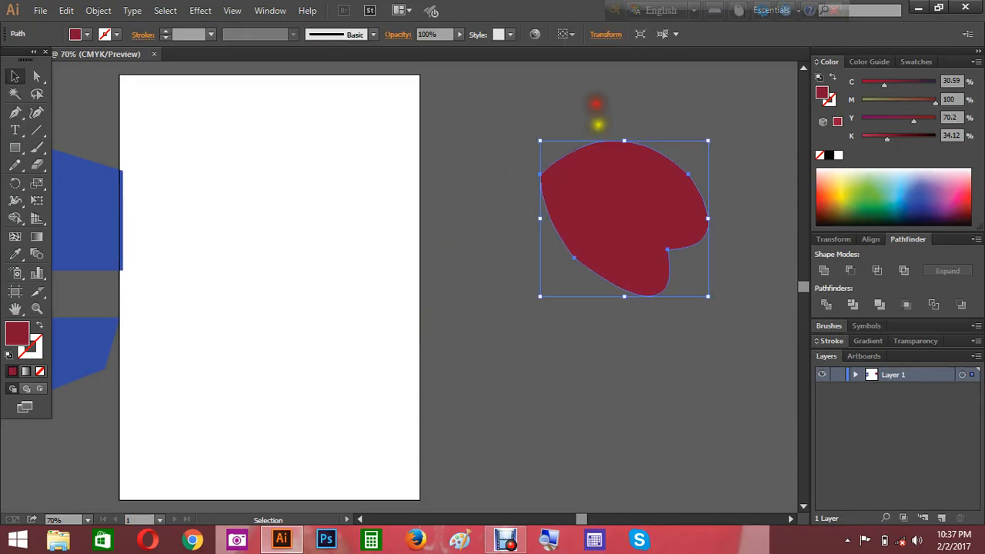
drag(616, 209, 224, 174)
click(487, 204)
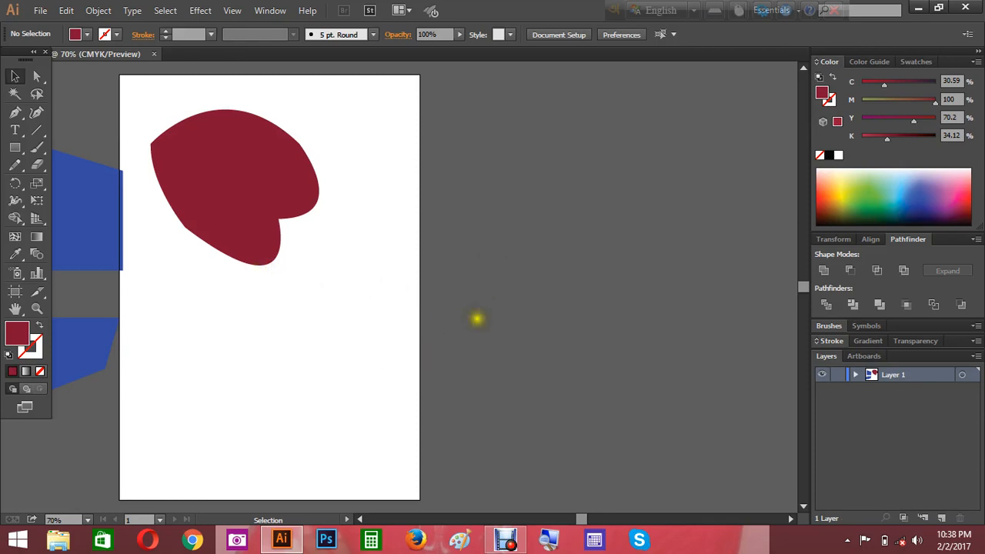
click(496, 279)
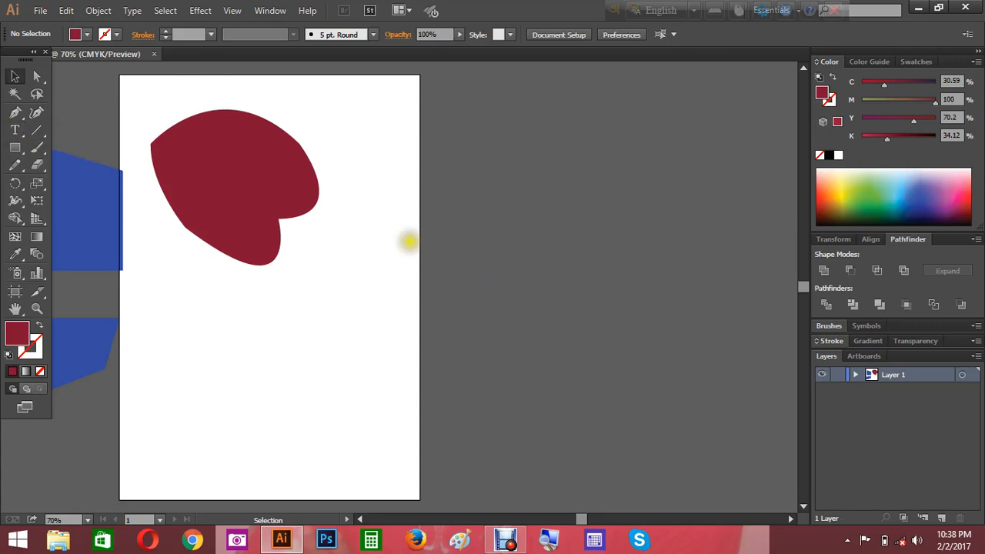
Add the point text "Graphics Disign" on the empty canvas beside the artboard
click(15, 130)
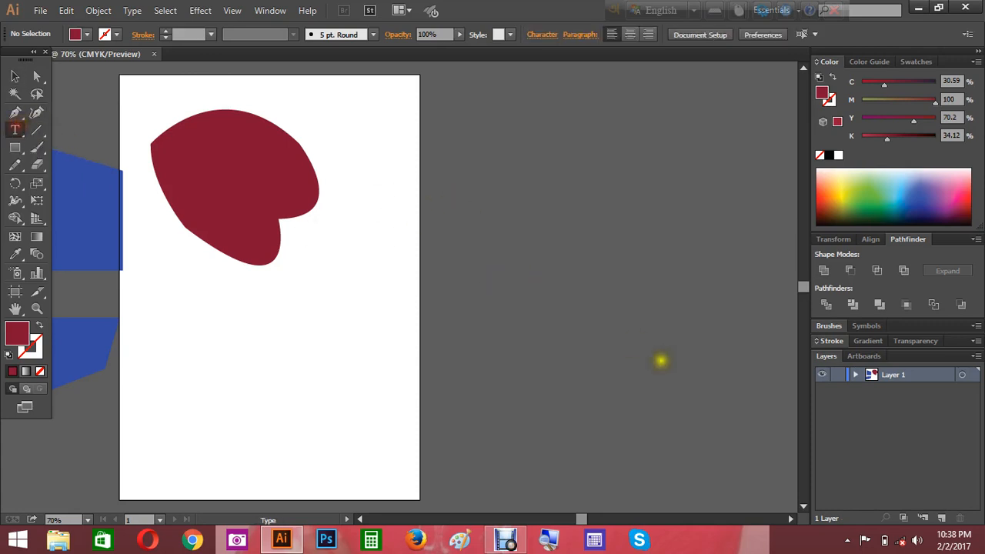
click(531, 240)
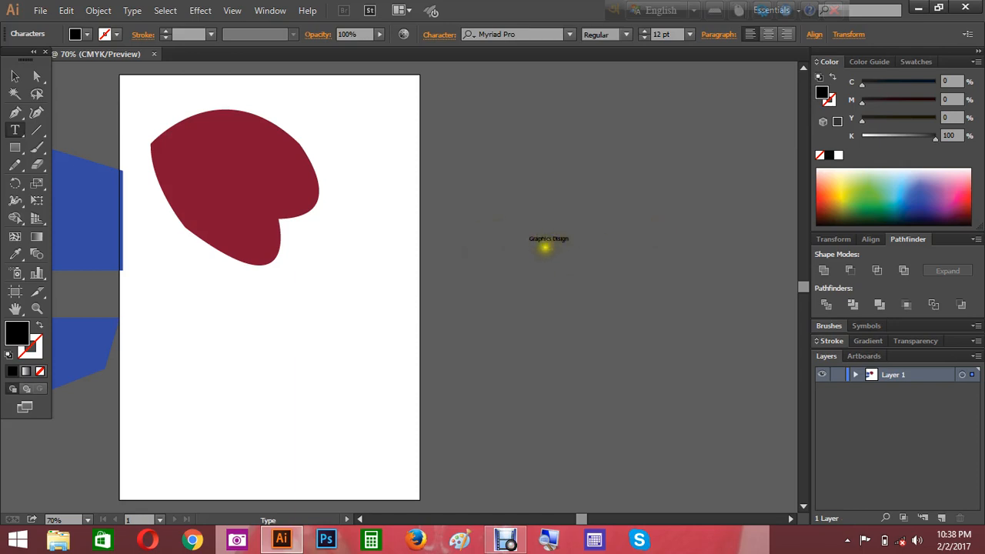
click(17, 80)
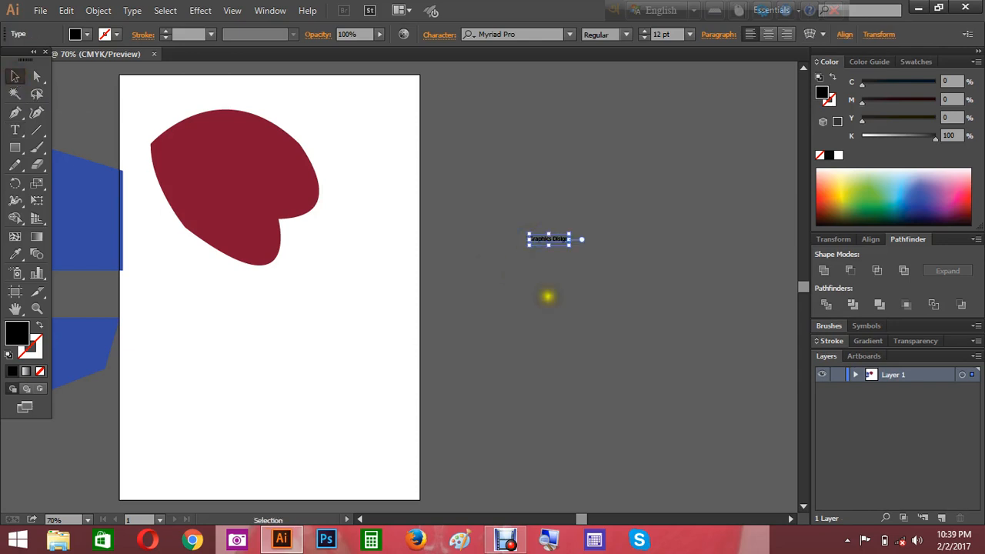
drag(554, 239, 534, 208)
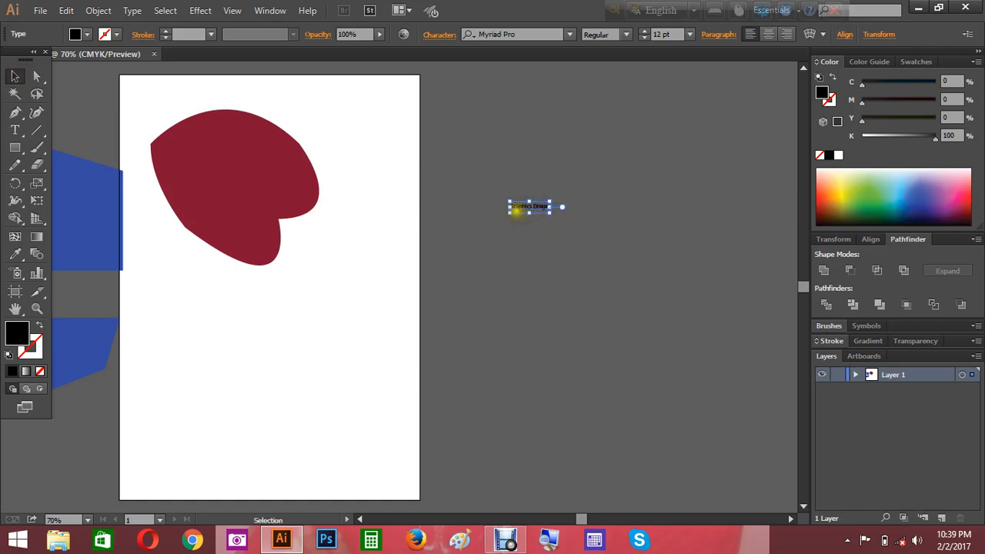
drag(531, 204, 514, 206)
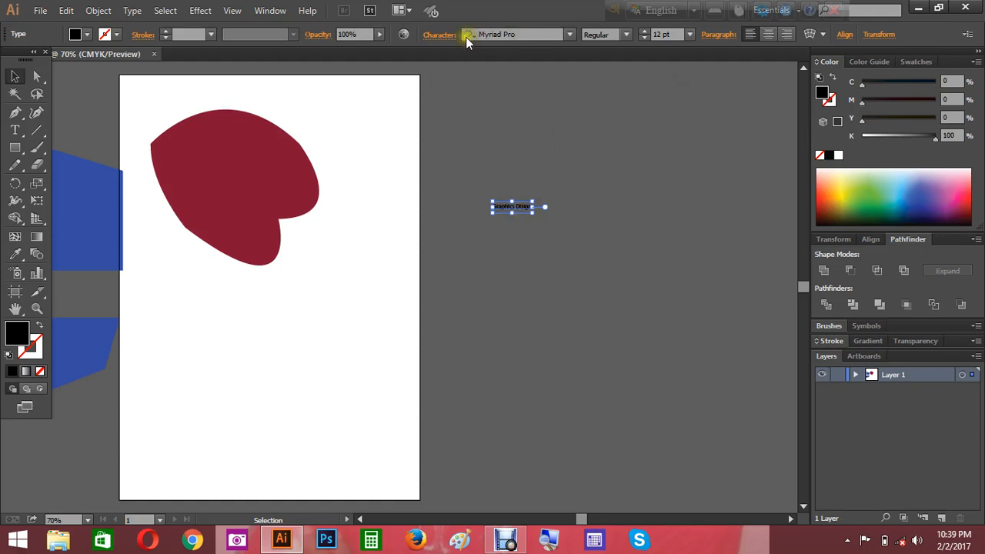
drag(513, 207, 537, 181)
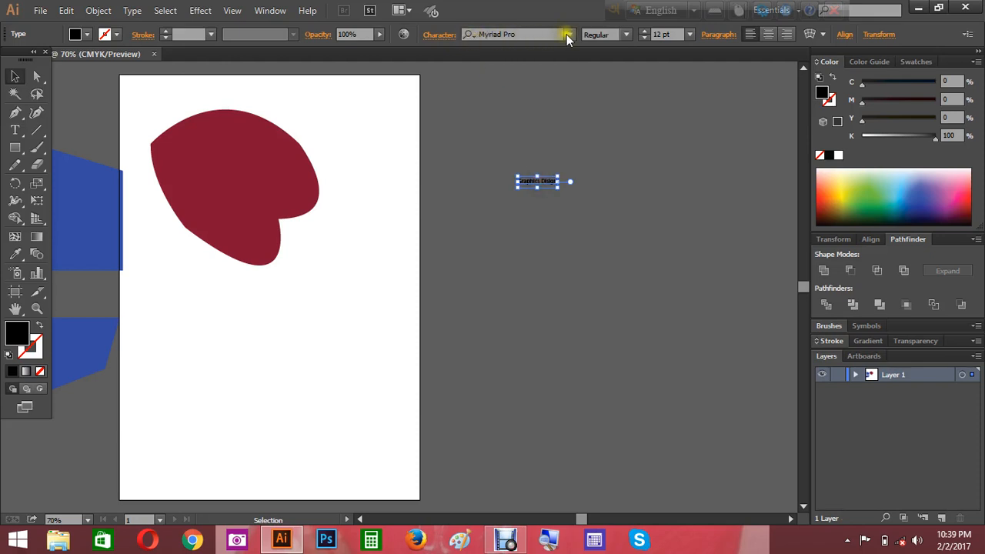
Format the "Graphics Disign" text in Myanmar Text Bold at 48 pt
click(568, 36)
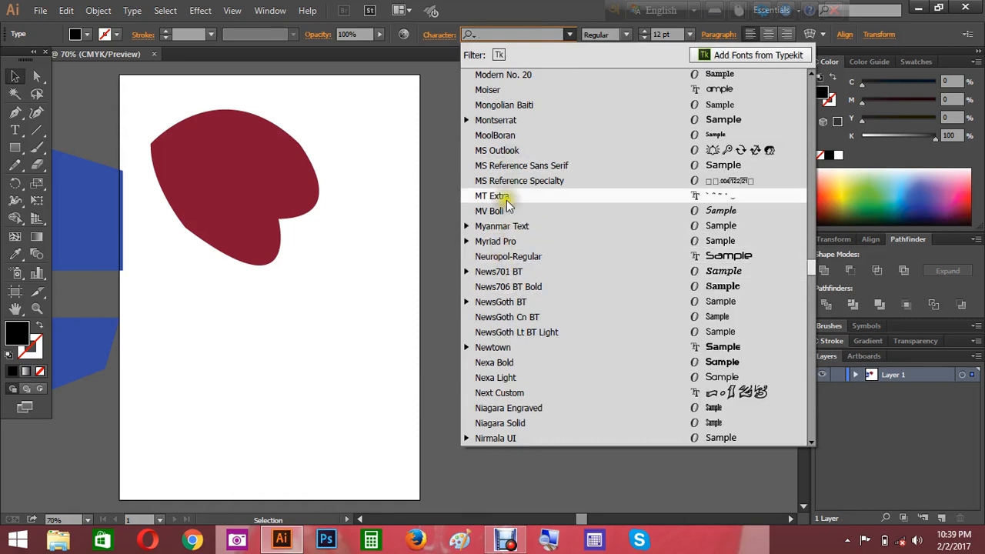
click(496, 226)
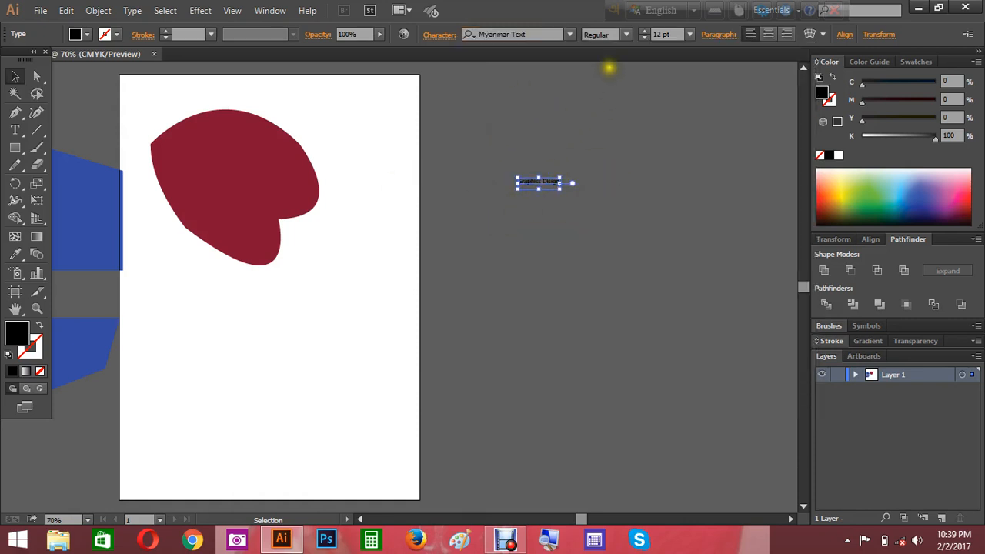
click(624, 34)
click(608, 62)
click(692, 36)
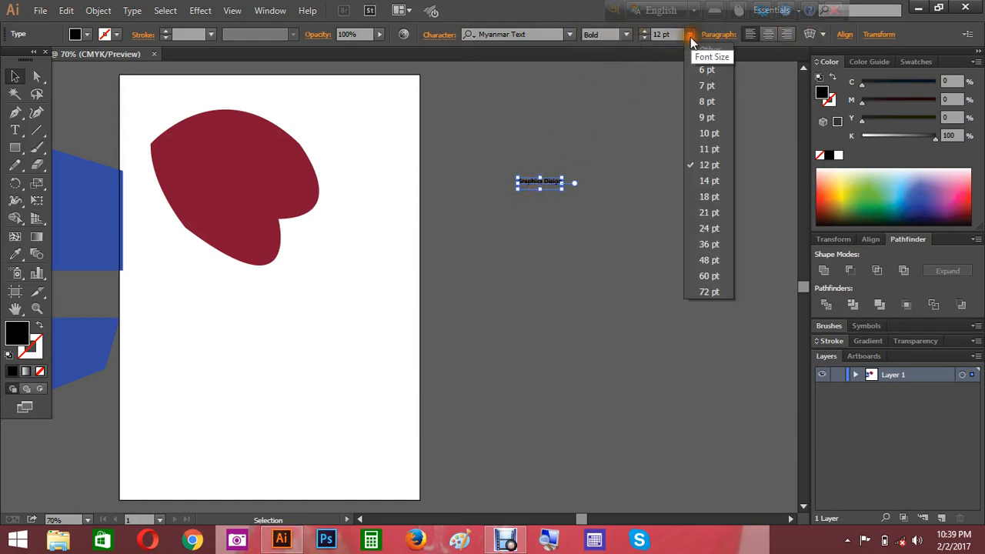
click(692, 260)
click(687, 258)
Position the enlarged text beside the artboard, level with the top of the dark red shape
drag(631, 187, 566, 237)
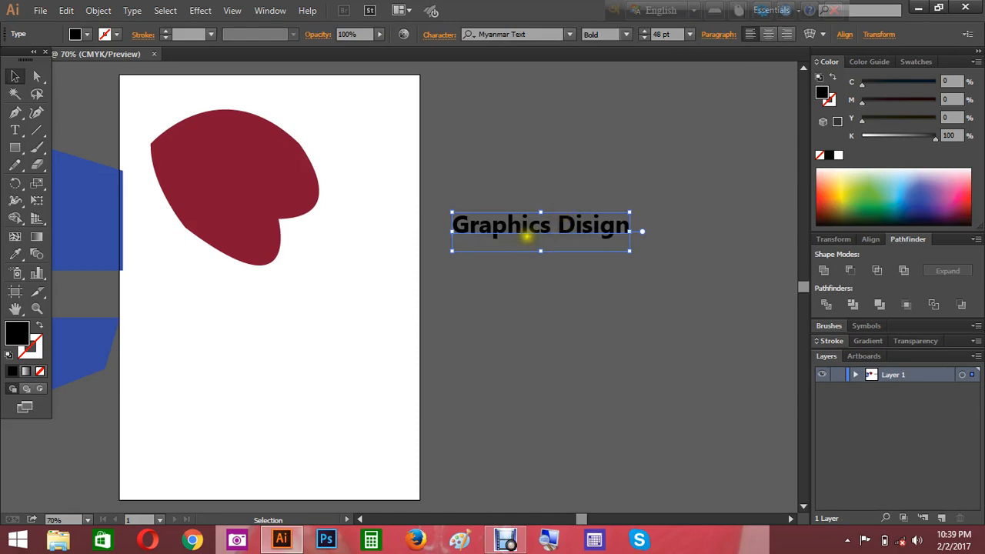
drag(526, 231, 535, 166)
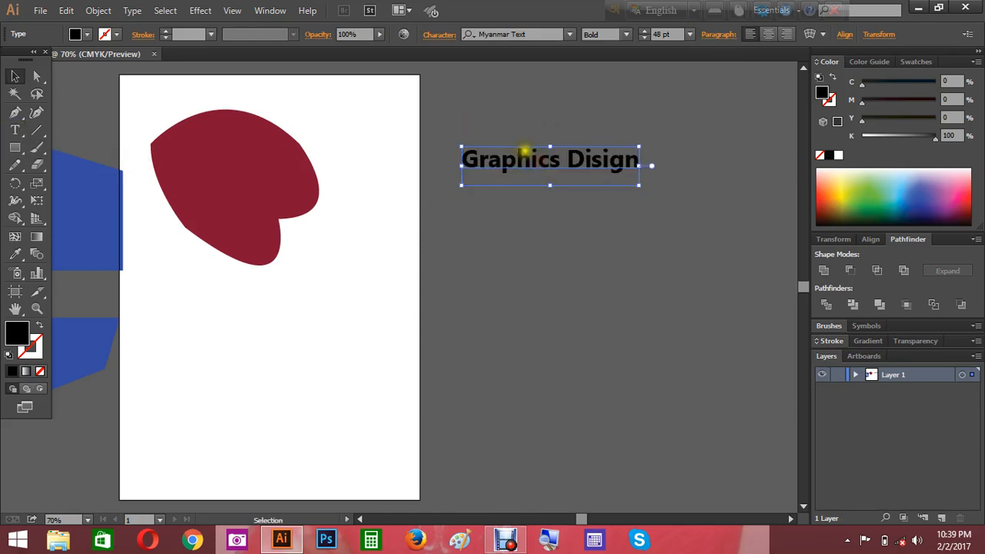
drag(526, 159, 571, 144)
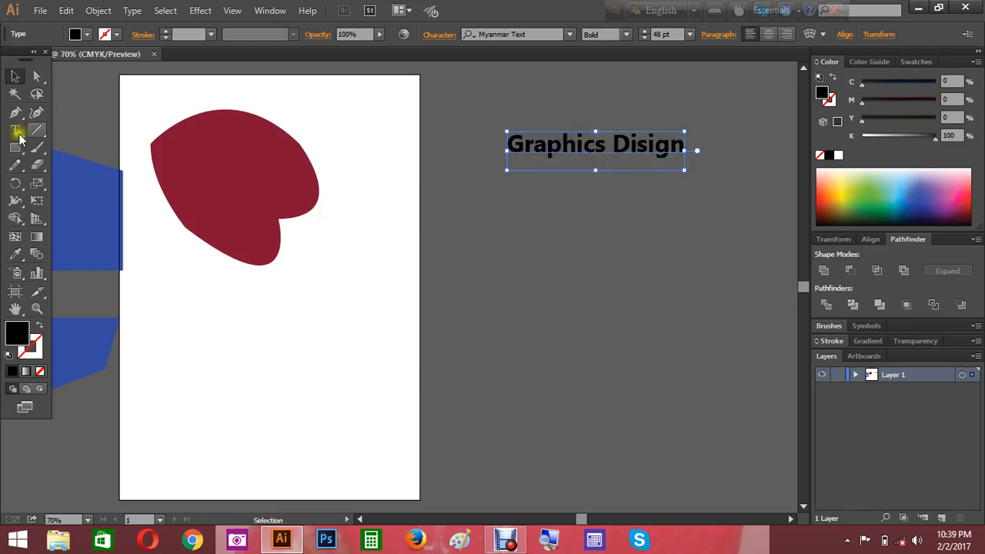
drag(646, 147, 600, 120)
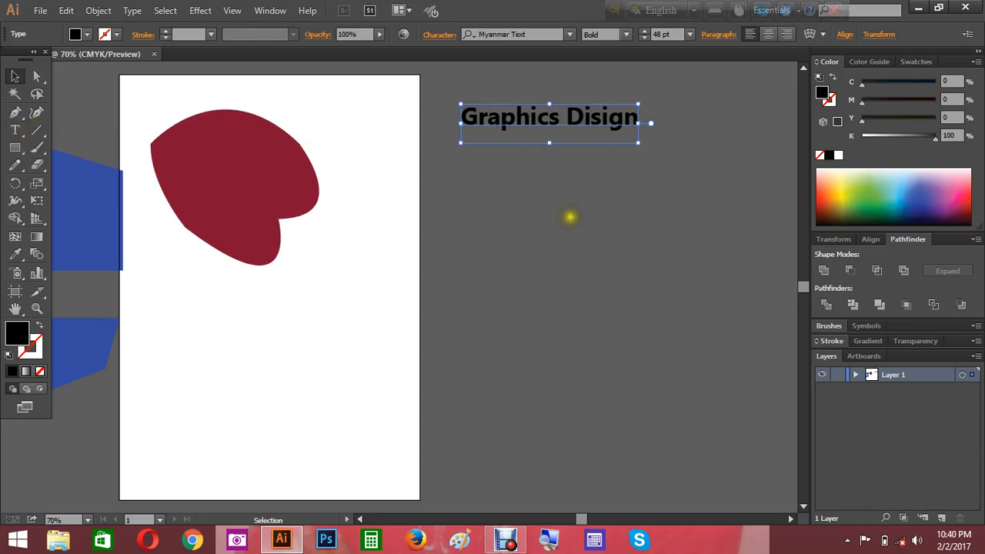
Move the upper blue shape across the artboard and place it just below the "Graphics Disign" text
click(570, 216)
drag(73, 201, 588, 233)
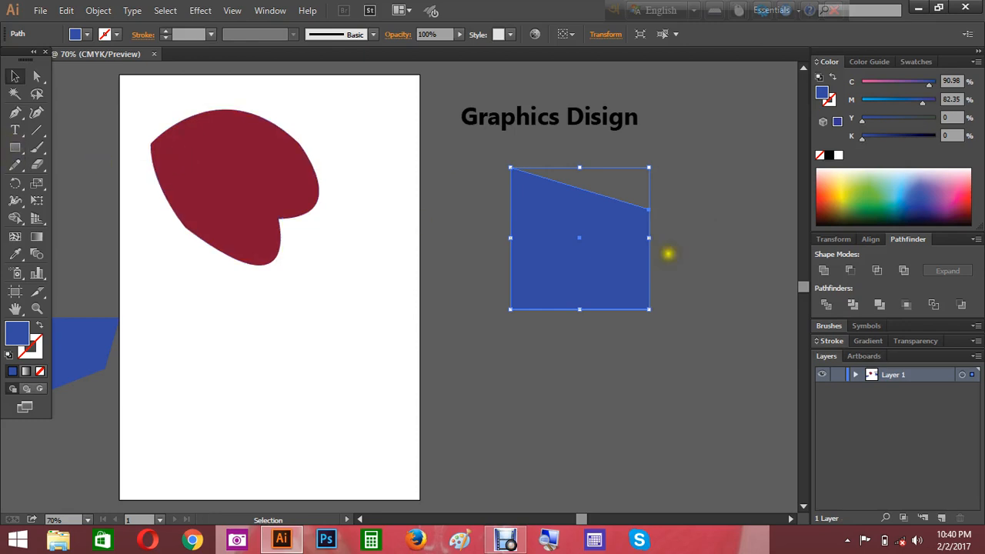
drag(580, 220, 599, 235)
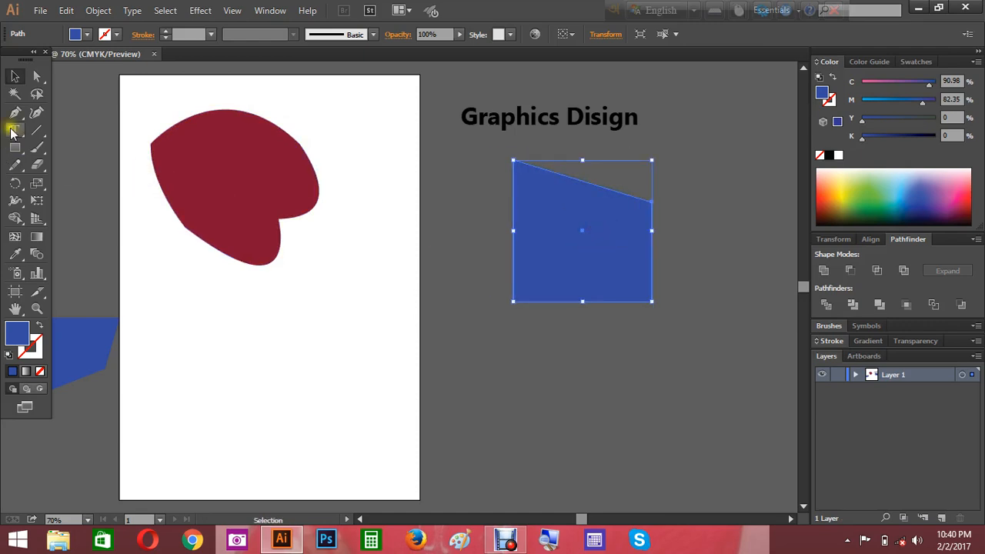
Draw a horizontal line segment about 6.3 in long across the lower part of the blue shape, extending past both its sides
click(39, 133)
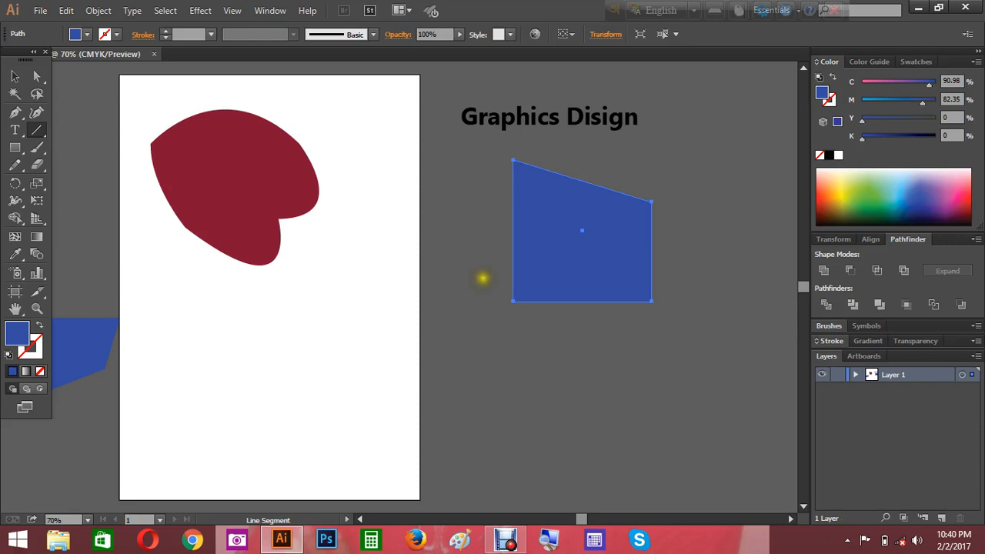
drag(483, 278, 708, 287)
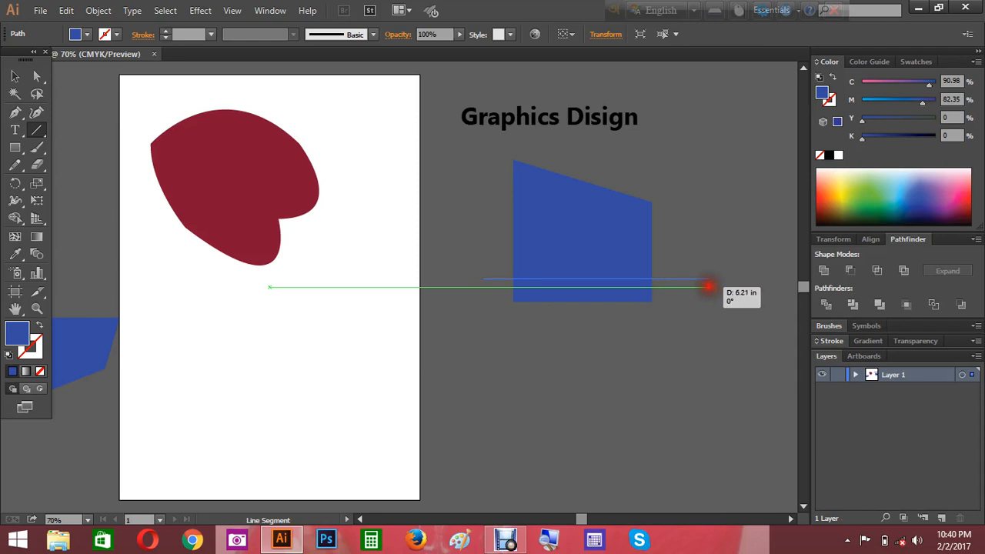
drag(708, 286, 716, 260)
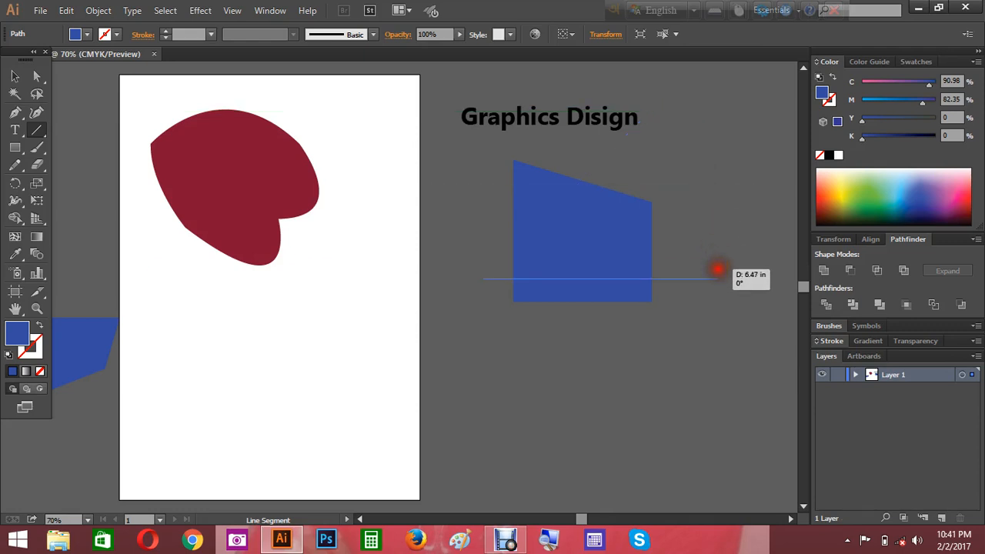
drag(718, 270, 698, 273)
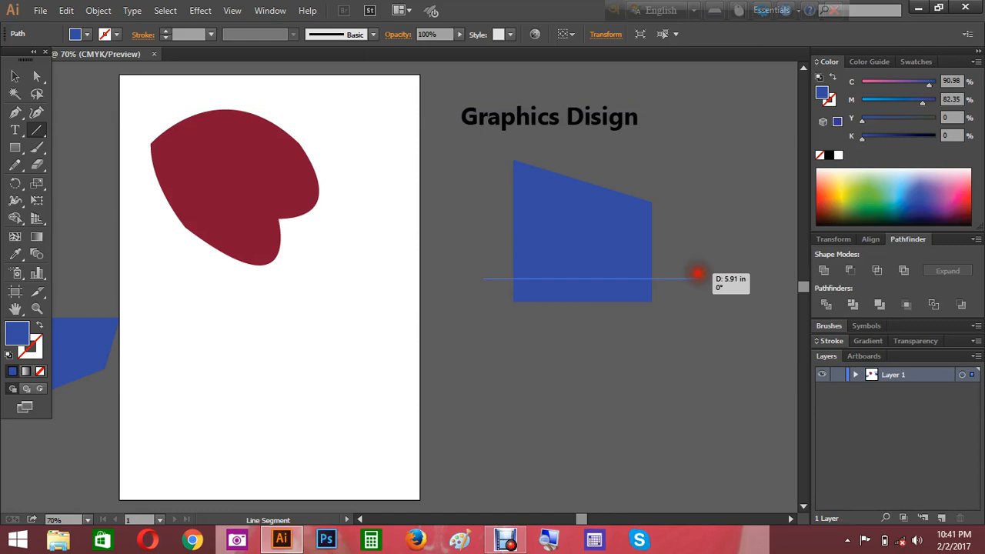
mouse_move(698, 274)
mouse_down()
mouse_move(609, 273)
mouse_move(713, 273)
mouse_up()
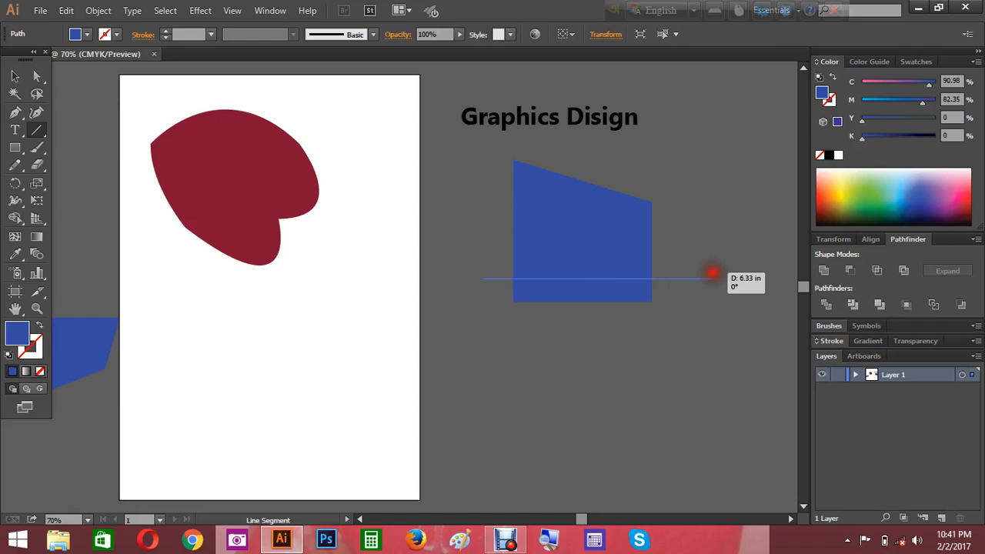
drag(713, 272, 711, 273)
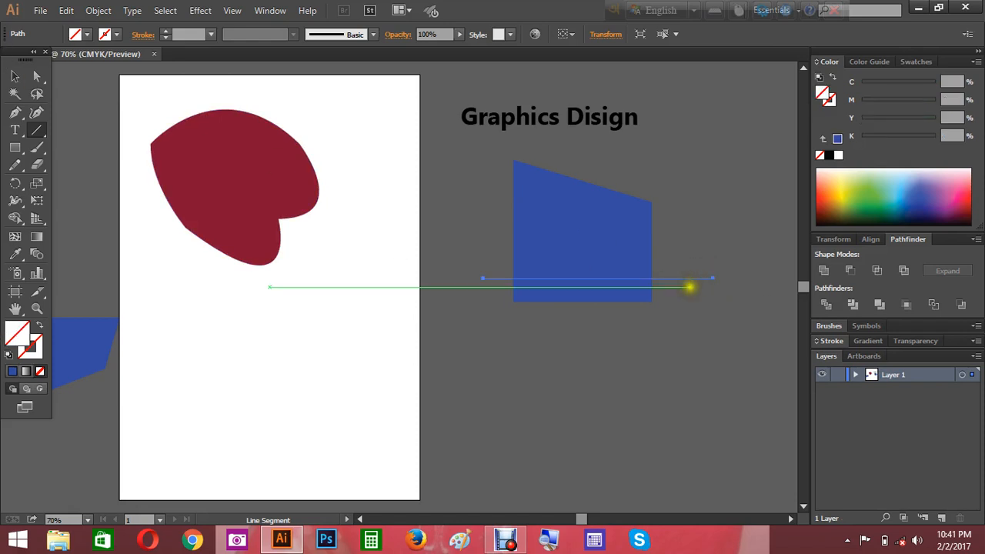
Select the line together with the blue shape and cut the shape along it with Pathfinder Divide
click(15, 75)
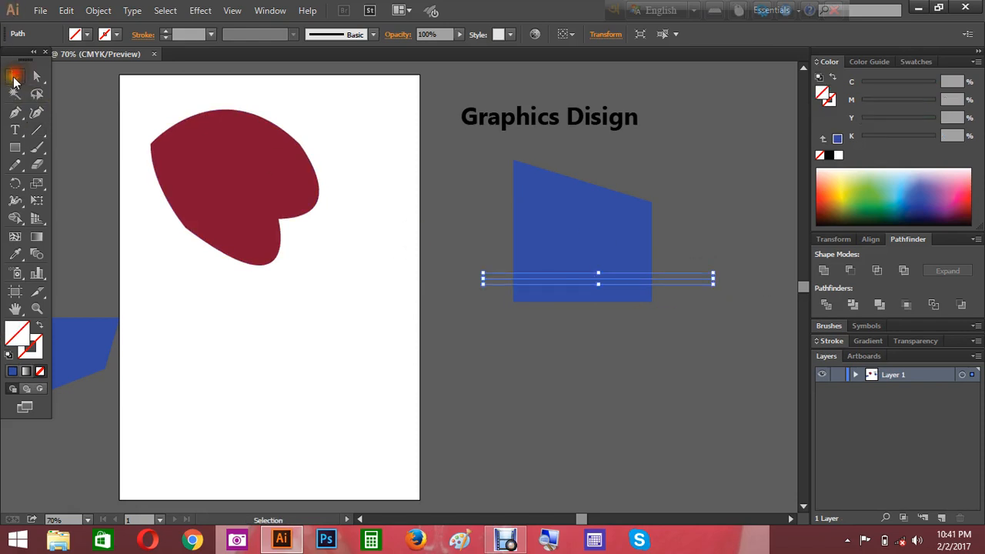
drag(659, 341, 501, 236)
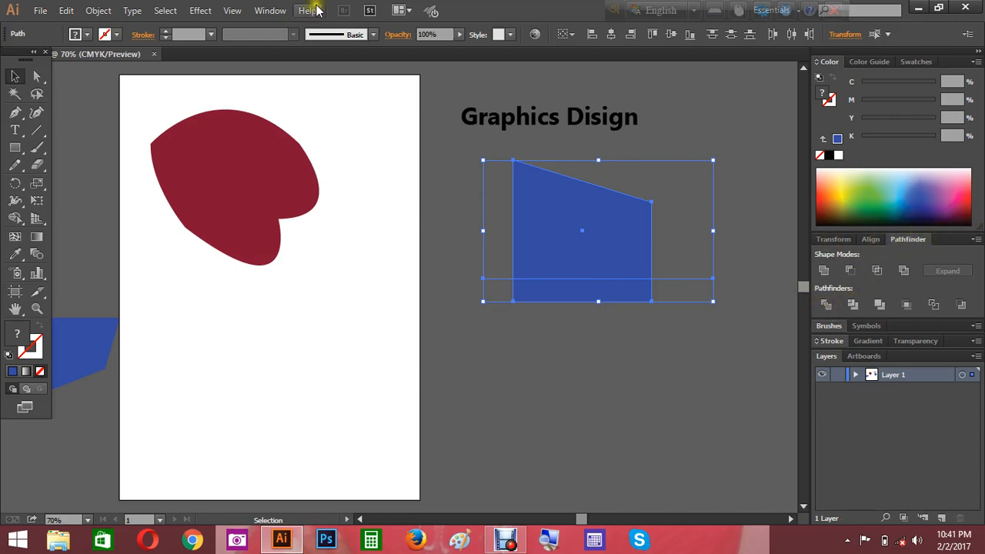
click(234, 11)
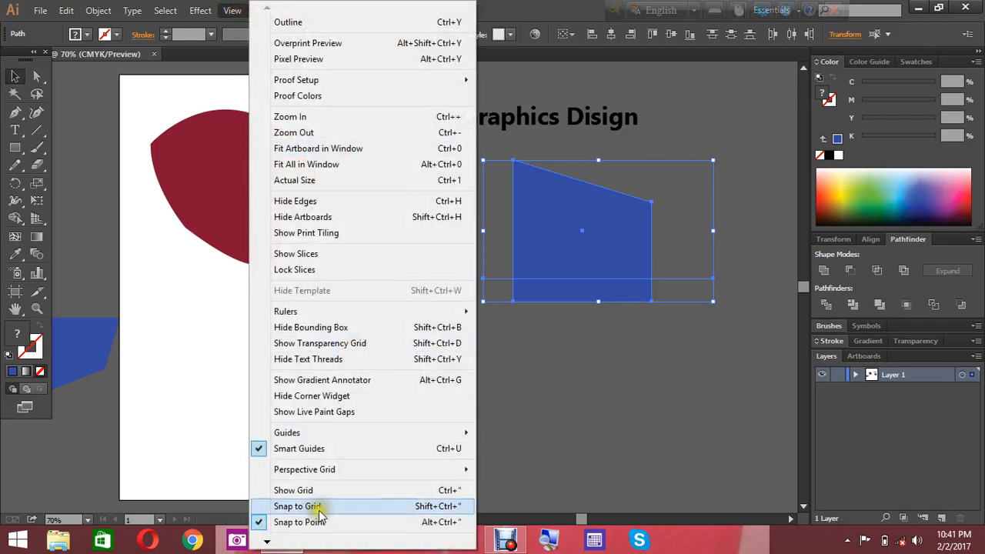
click(508, 8)
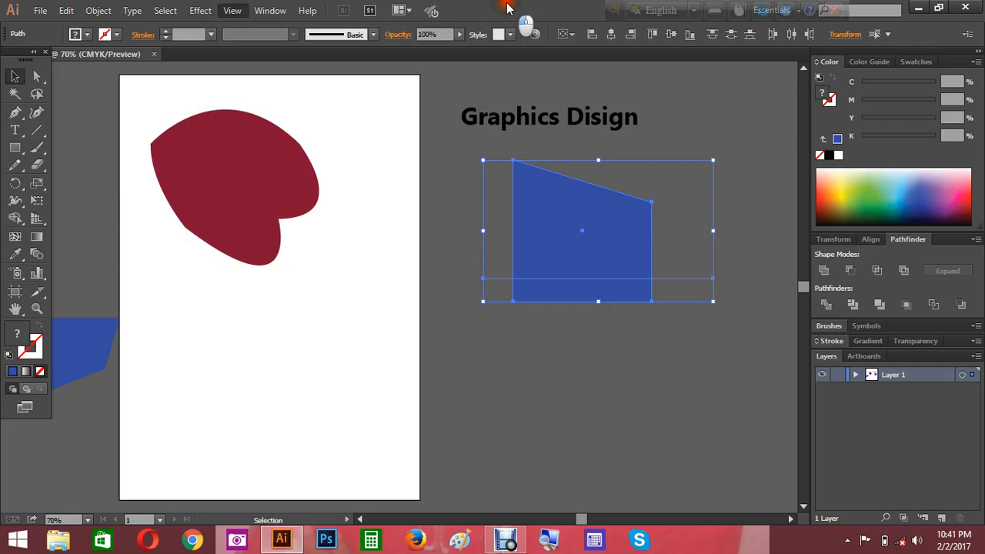
click(280, 11)
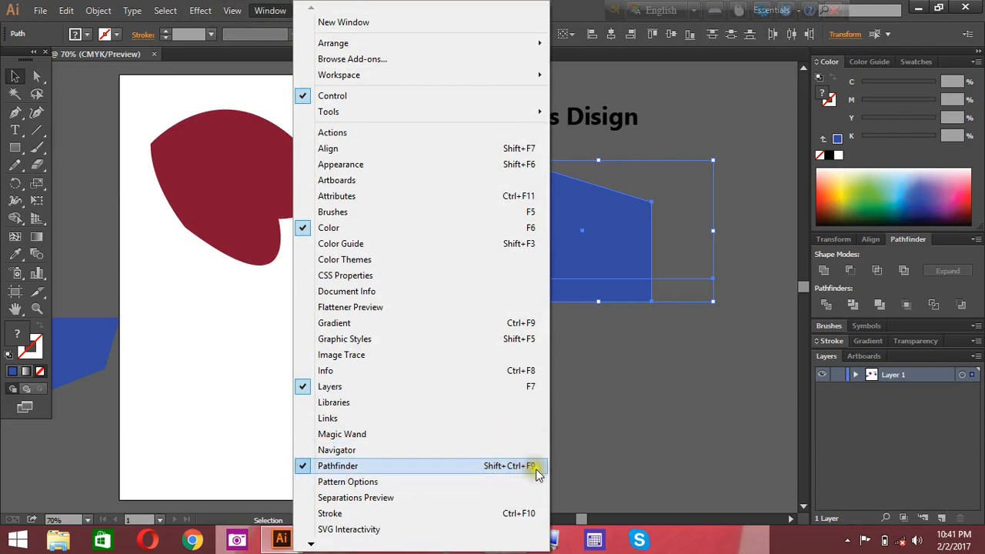
click(665, 368)
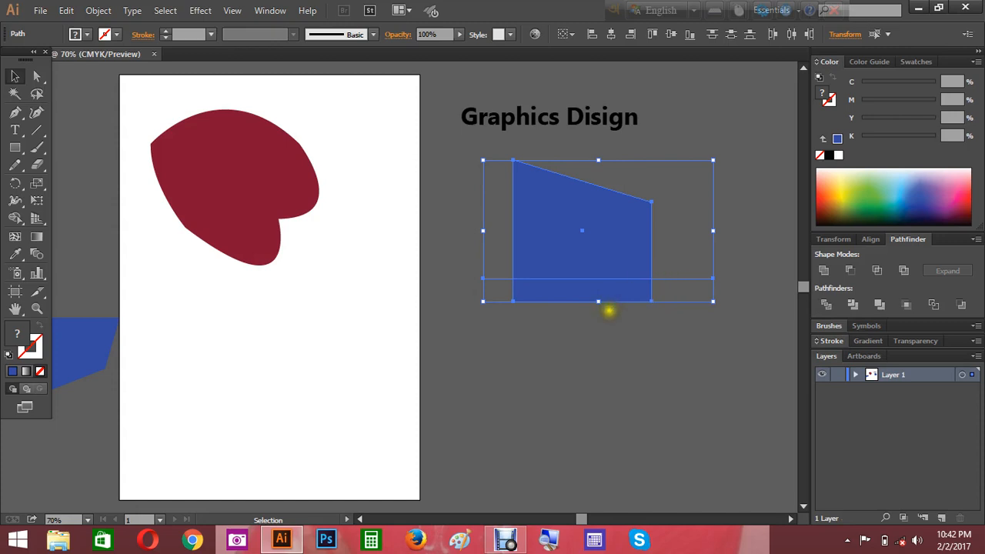
click(826, 306)
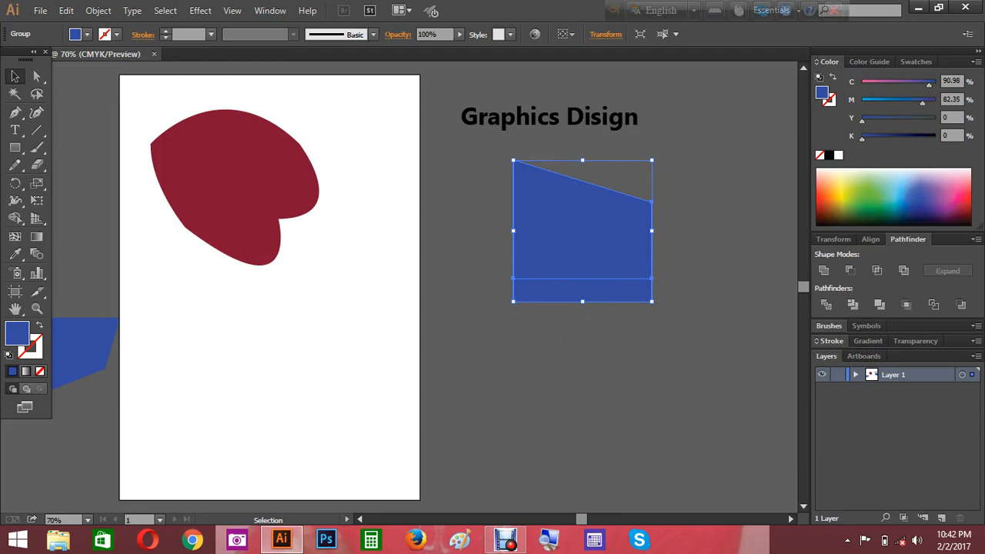
Ungroup the divided blue shape and move its bottom strip down, away from the upper piece
right_click(569, 259)
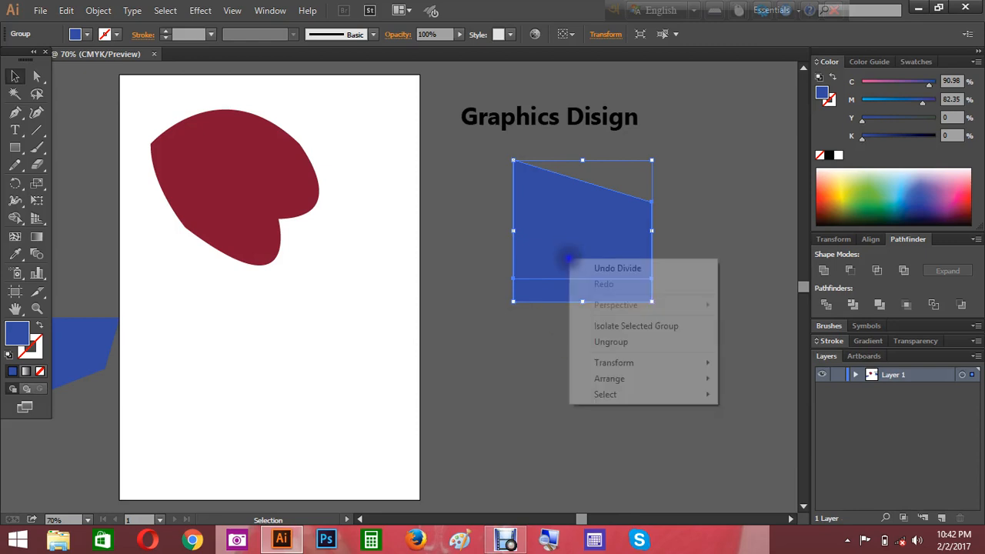
click(615, 346)
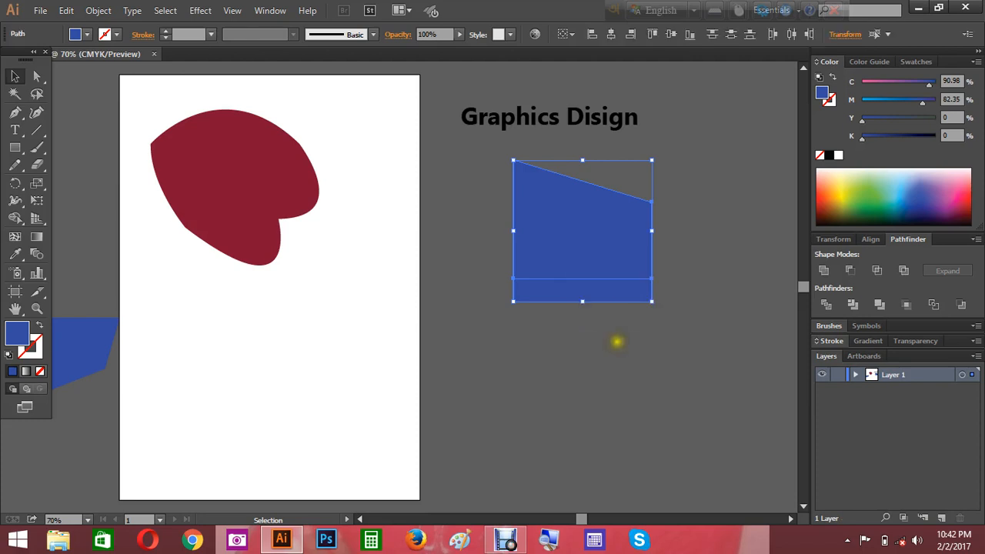
click(595, 337)
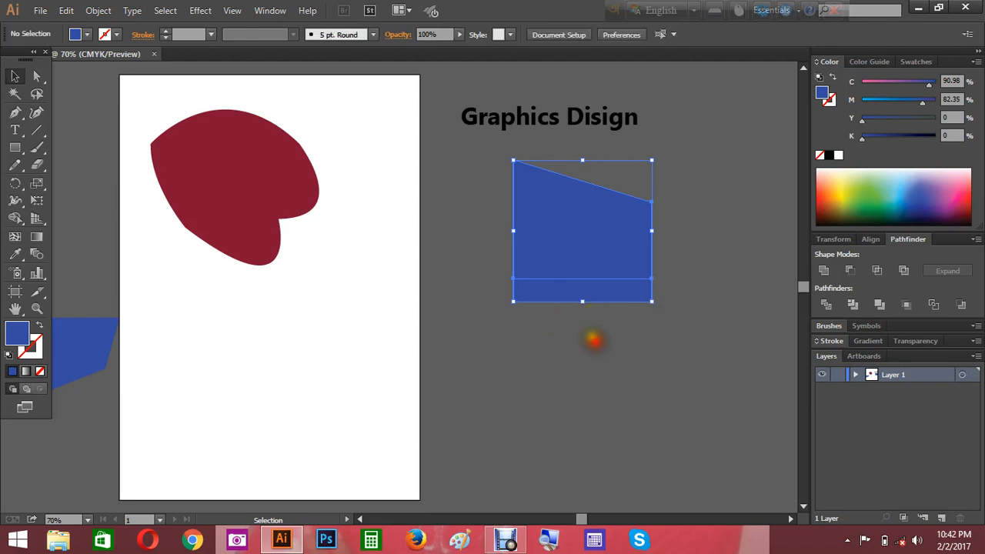
drag(594, 293, 593, 367)
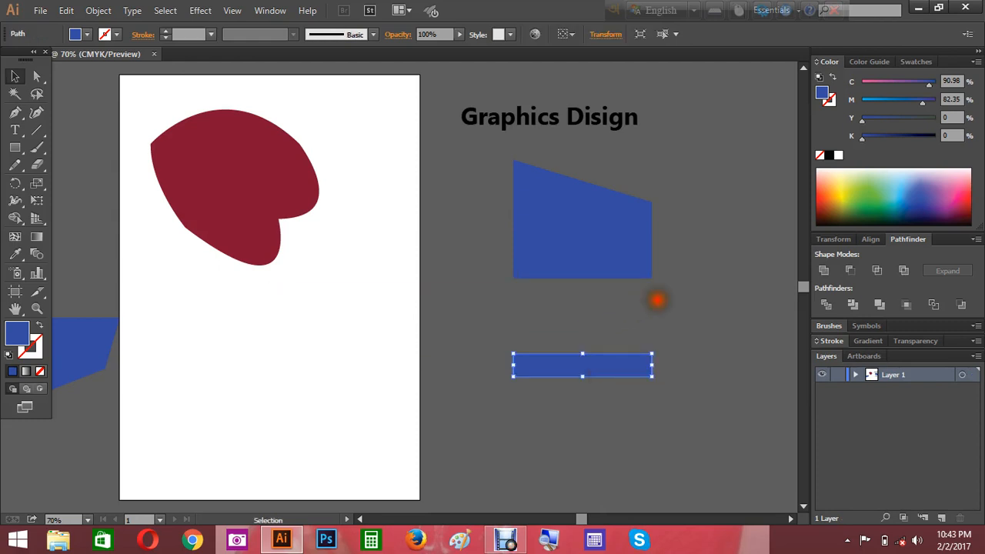
Move the large blue piece a little to the left and place the narrow blue strip below it, offset to the right
click(589, 431)
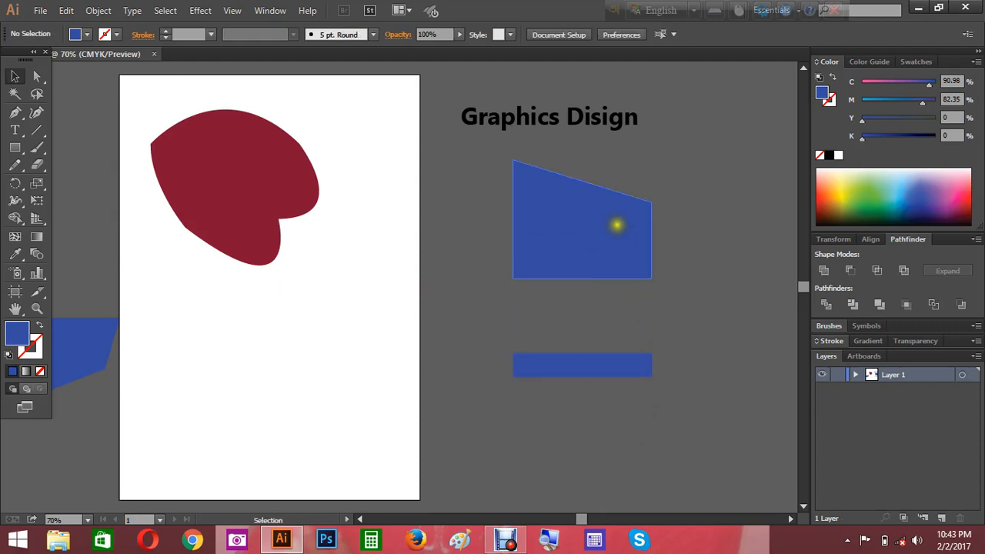
drag(599, 371, 593, 338)
drag(593, 235, 537, 231)
click(645, 250)
drag(593, 328, 667, 198)
click(680, 289)
click(636, 293)
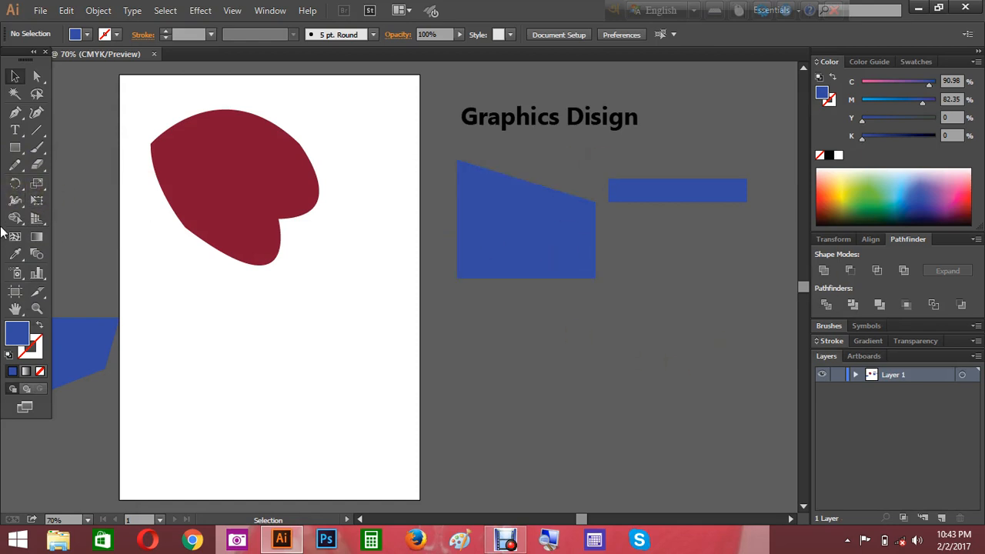
click(674, 303)
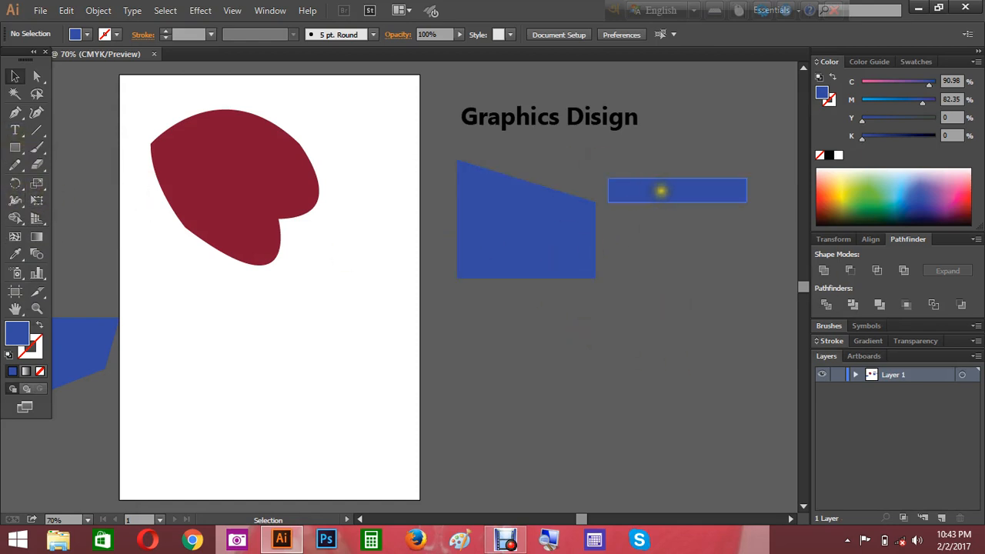
drag(661, 191, 593, 358)
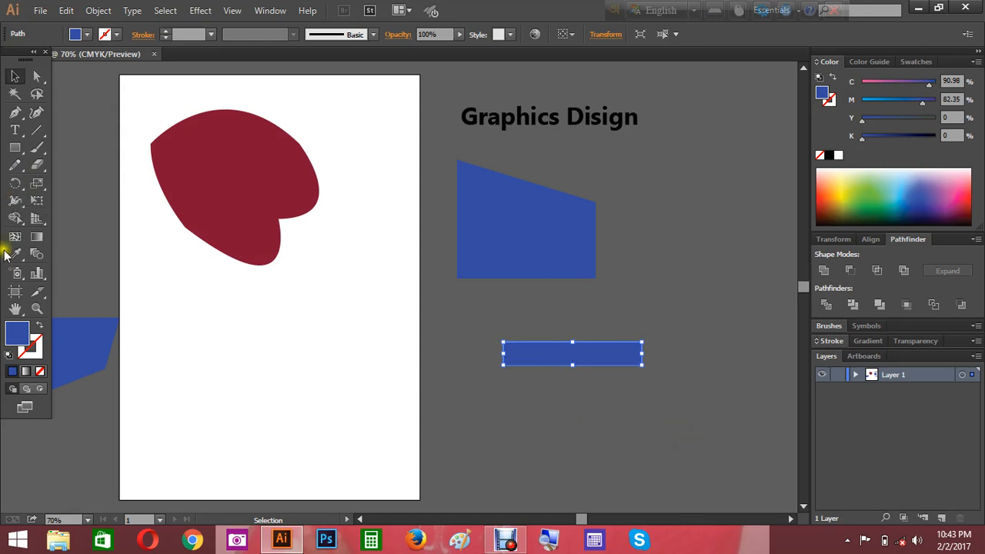
Try rotating the blue strip clockwise about its lower-right corner with the Rotate tool, and undo the rotation
click(15, 185)
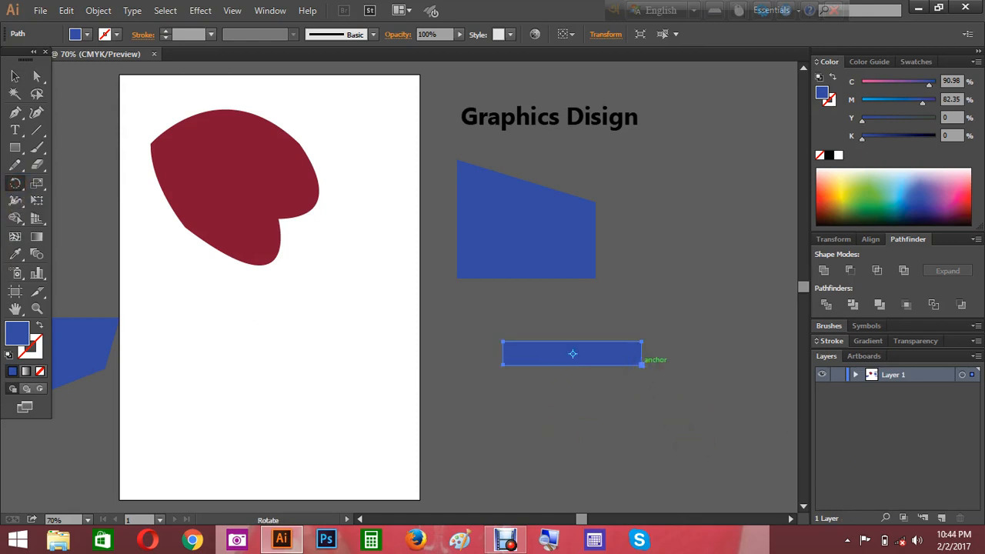
click(642, 365)
drag(512, 347, 565, 260)
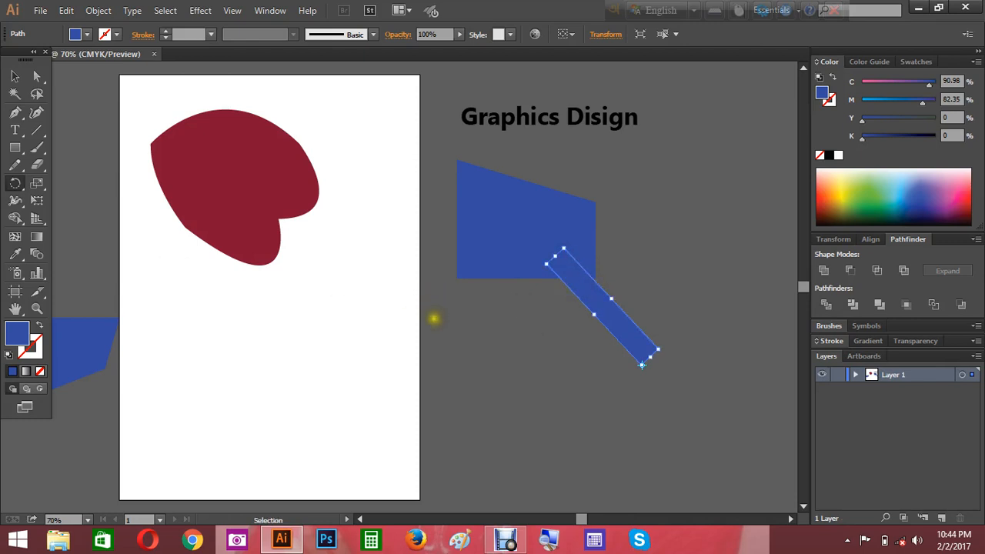
key(ctrl+z)
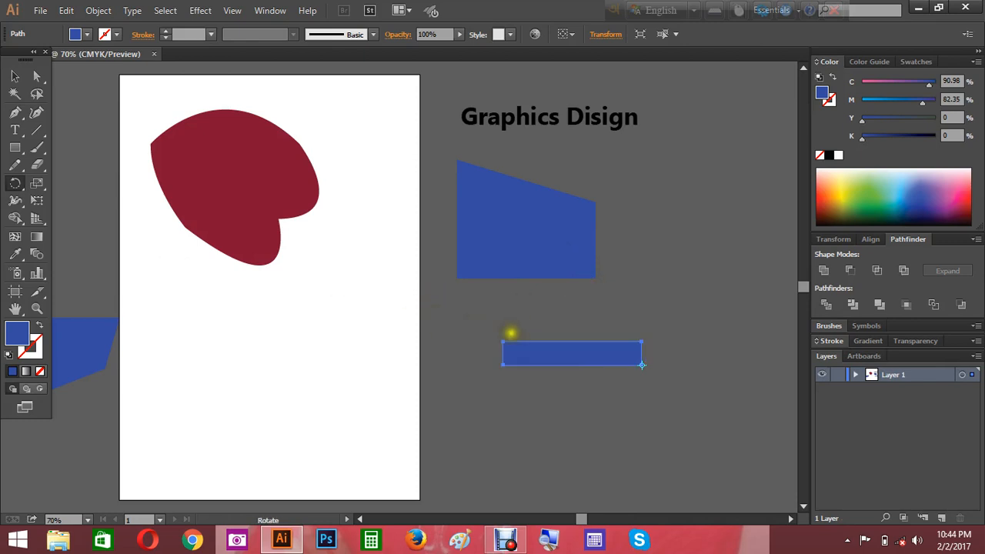
Try turning the blue strip about its lower-right corner through -45° to a nearly vertical position, and undo the rotation
click(15, 75)
click(17, 184)
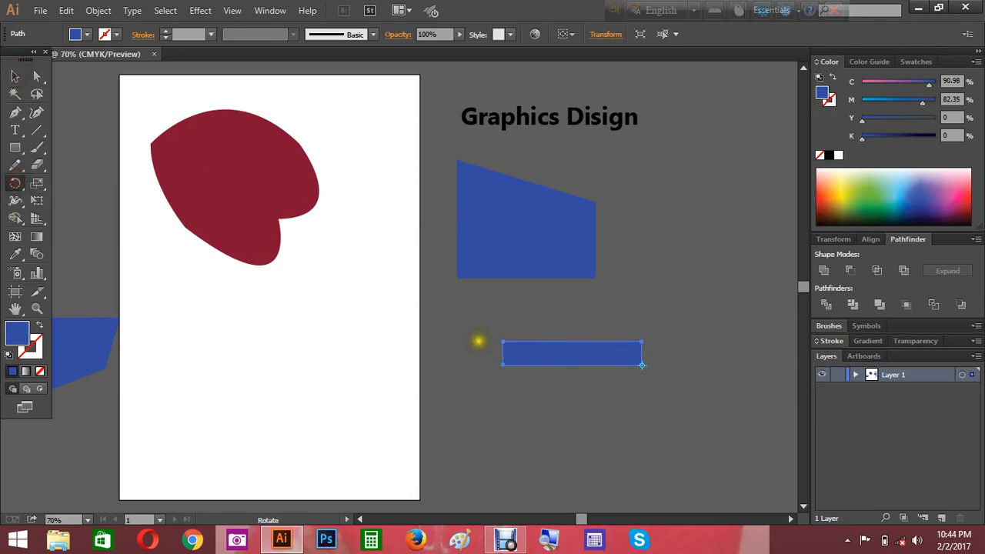
drag(516, 351, 588, 235)
drag(529, 254, 557, 247)
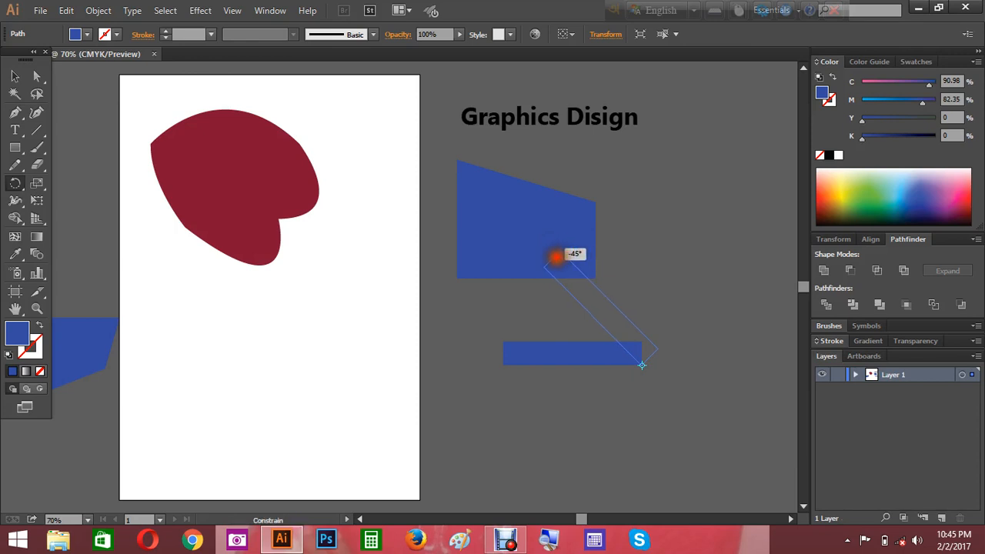
drag(555, 256, 655, 223)
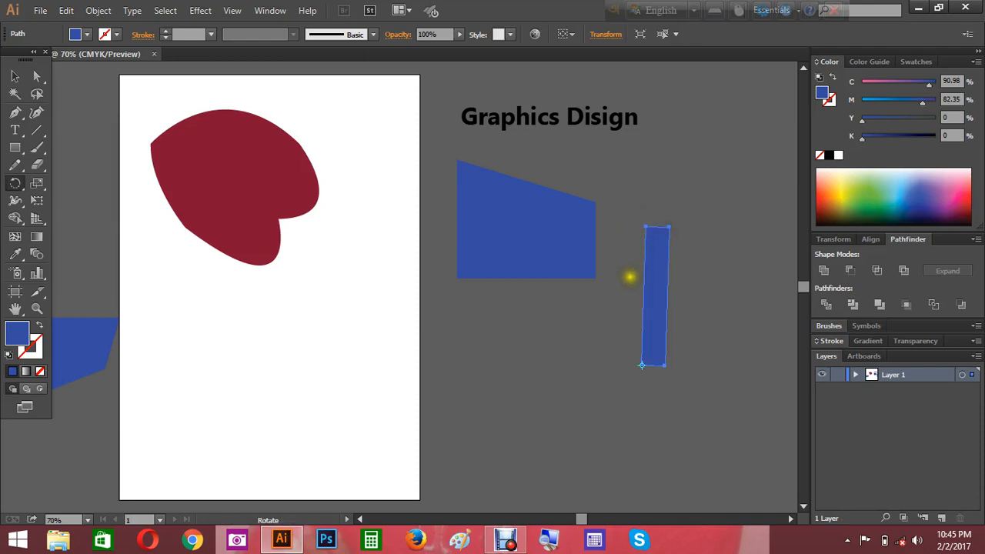
key(ctrl+z)
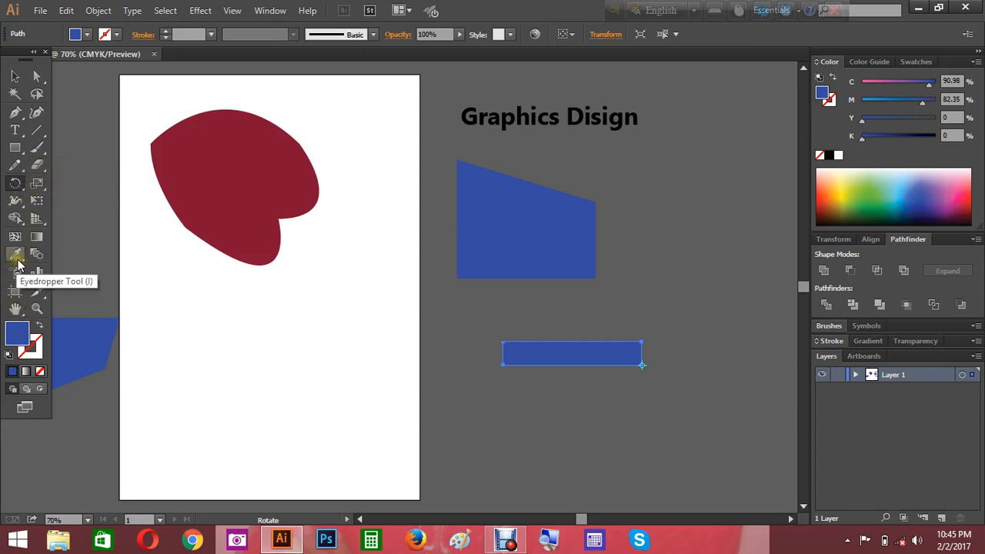
Move the large blue piece slightly right and down so it sits just above the narrow strip
click(14, 76)
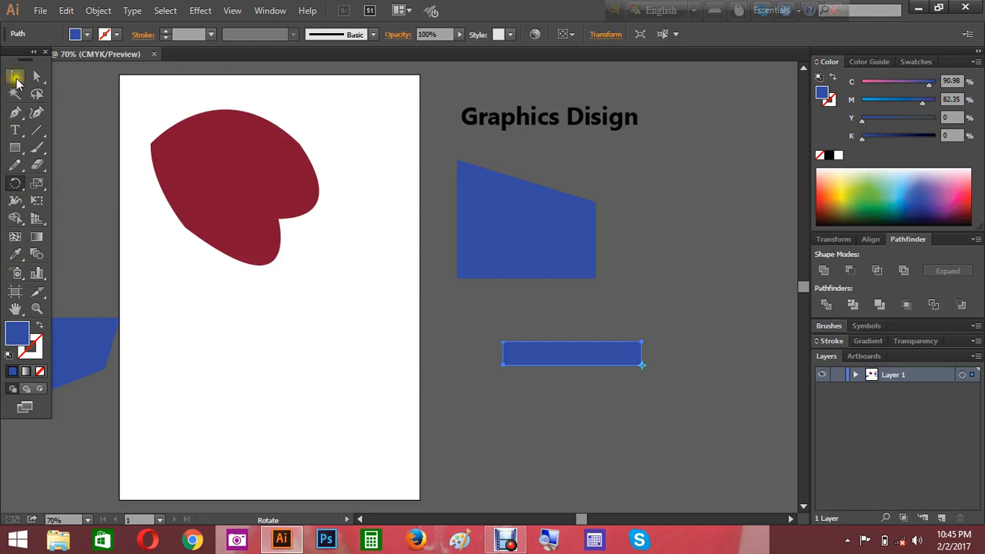
click(664, 264)
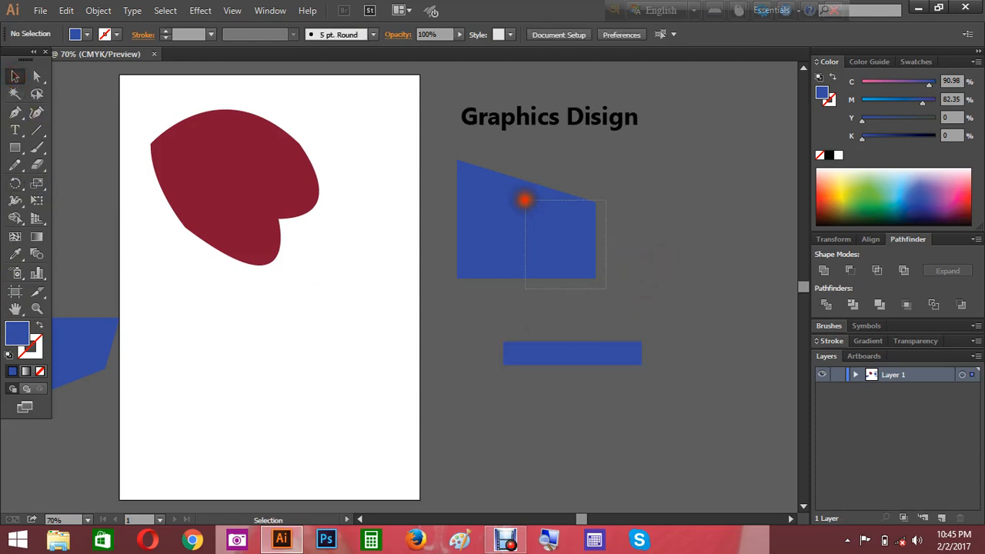
click(524, 198)
drag(511, 241, 549, 247)
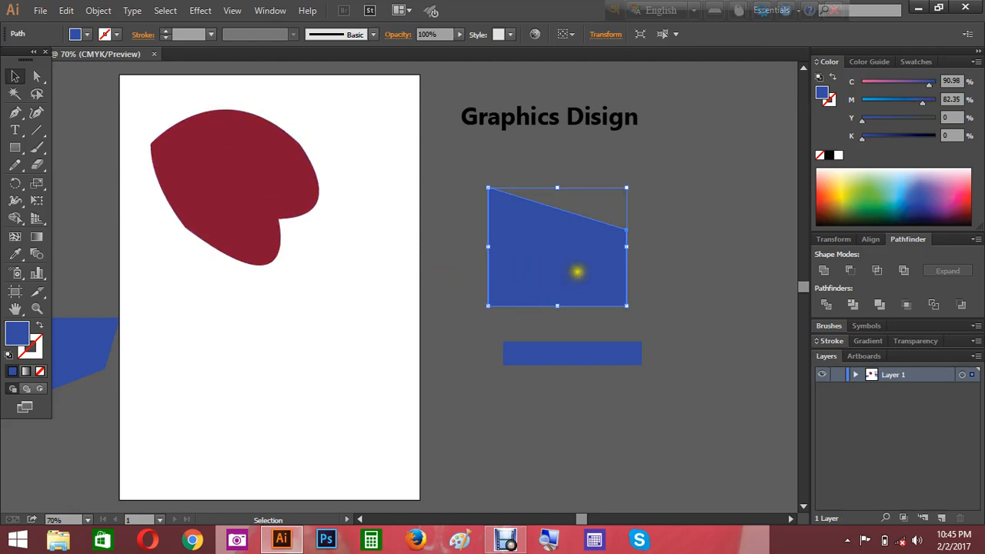
click(679, 175)
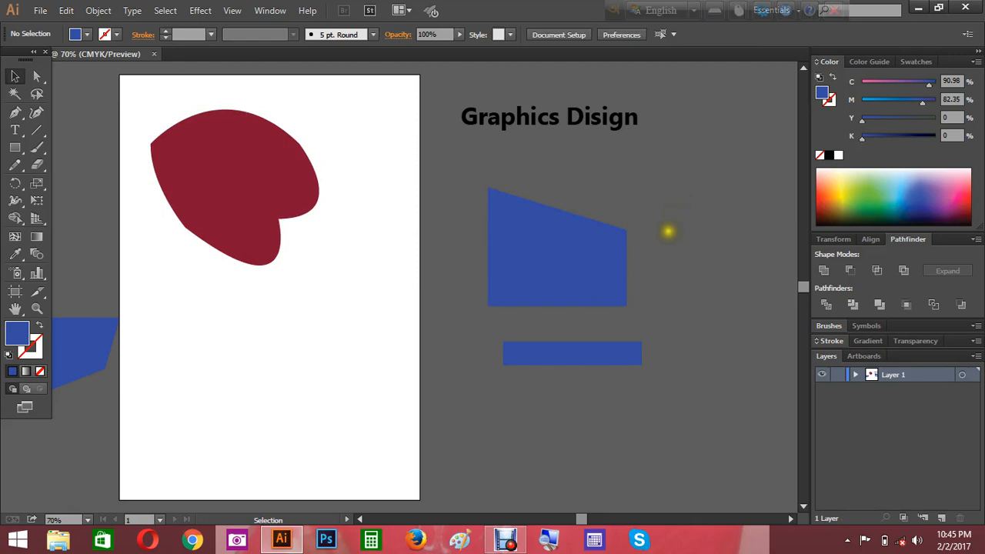
Recolor the narrow strip with the Eyedropper, sampling the dark red shape first and finally the black "Graphics Disign" text
drag(642, 407, 495, 335)
click(647, 291)
drag(651, 410, 510, 325)
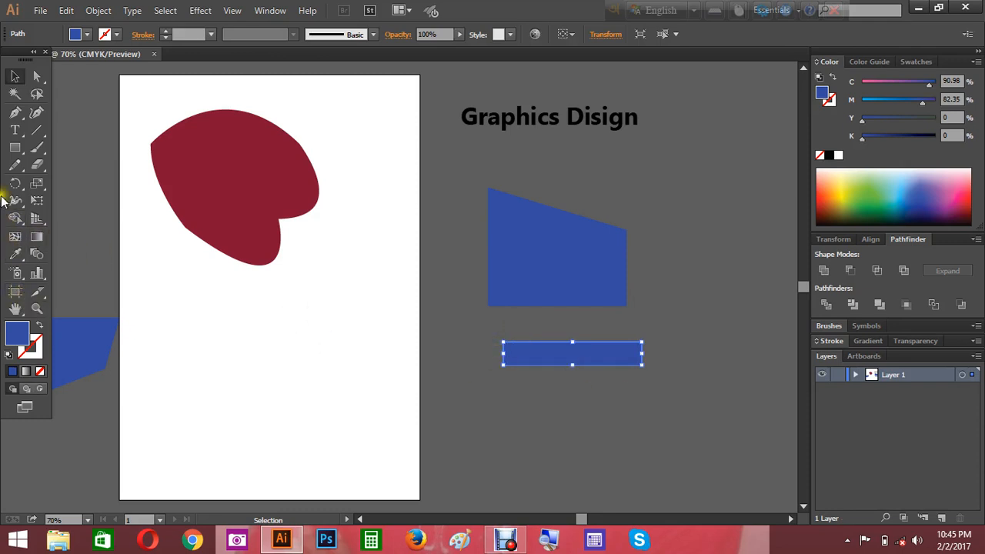
click(18, 256)
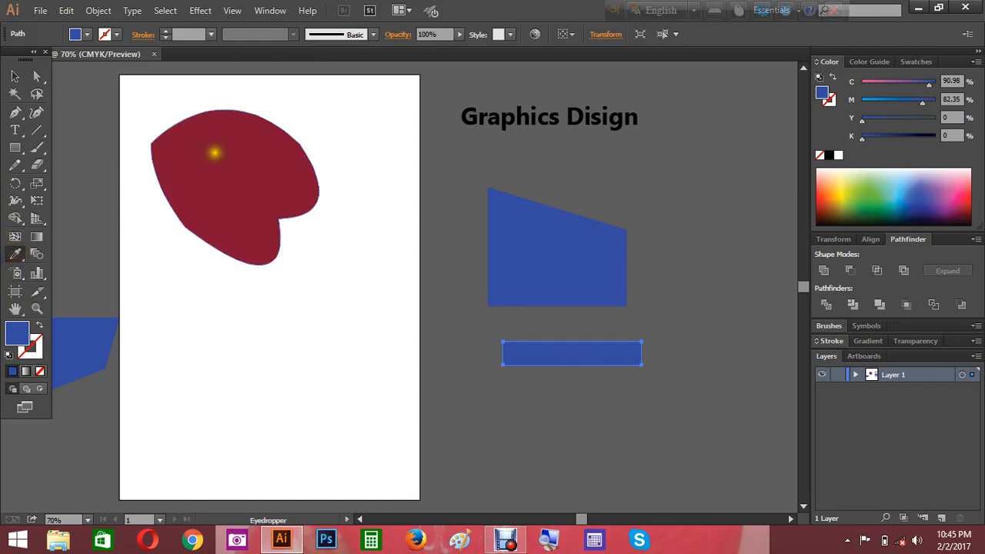
click(214, 155)
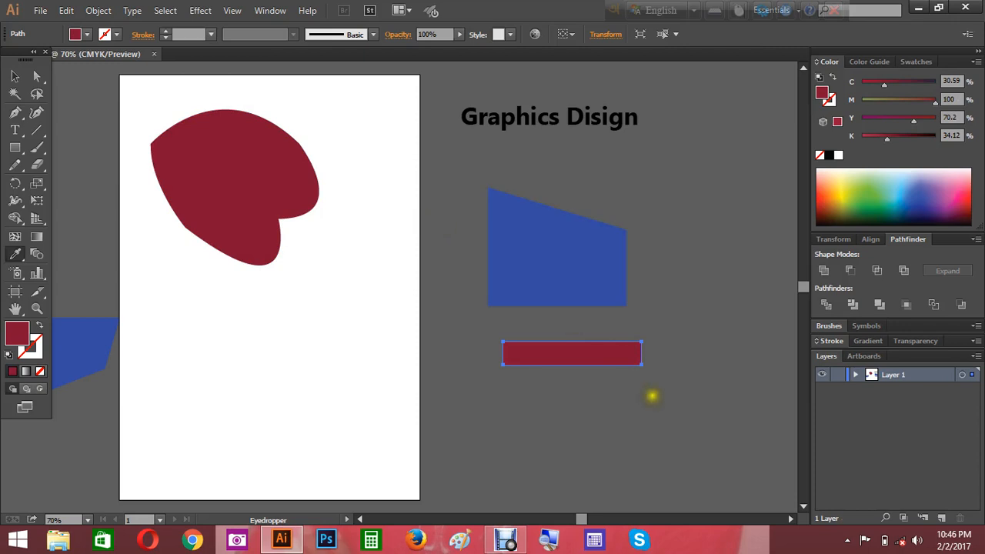
click(470, 110)
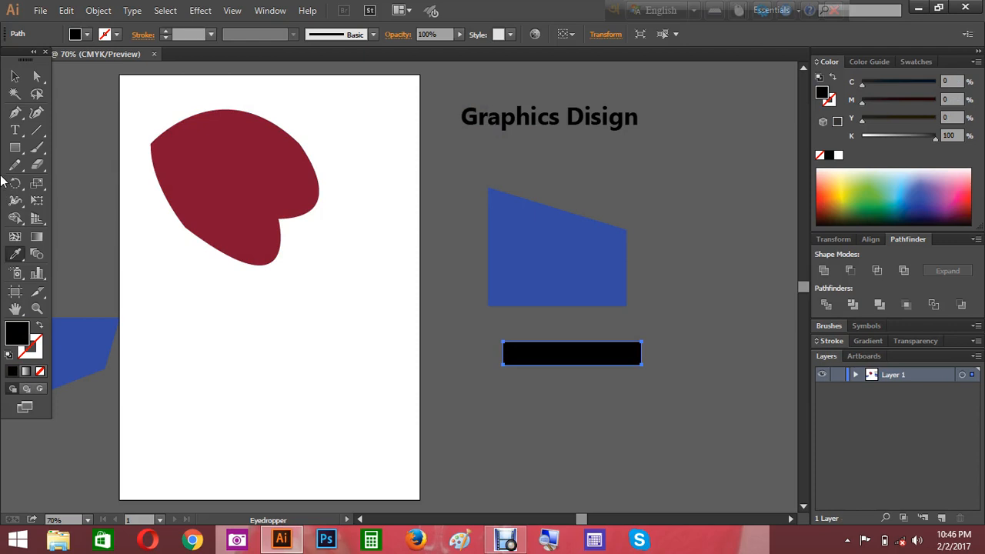
Select the large blue piece and the black strip together and move them up and to the right
click(15, 76)
drag(632, 377, 470, 165)
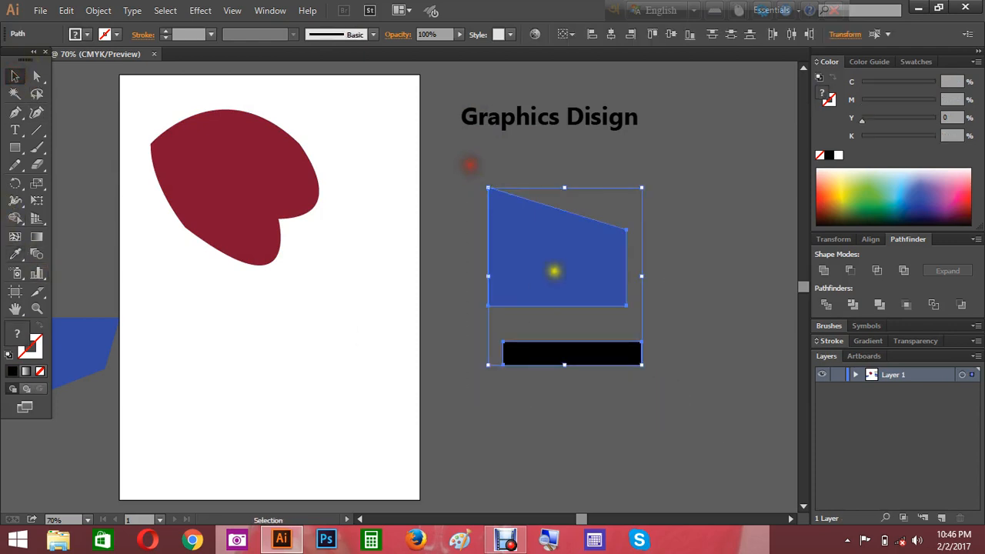
drag(553, 270, 691, 201)
click(514, 295)
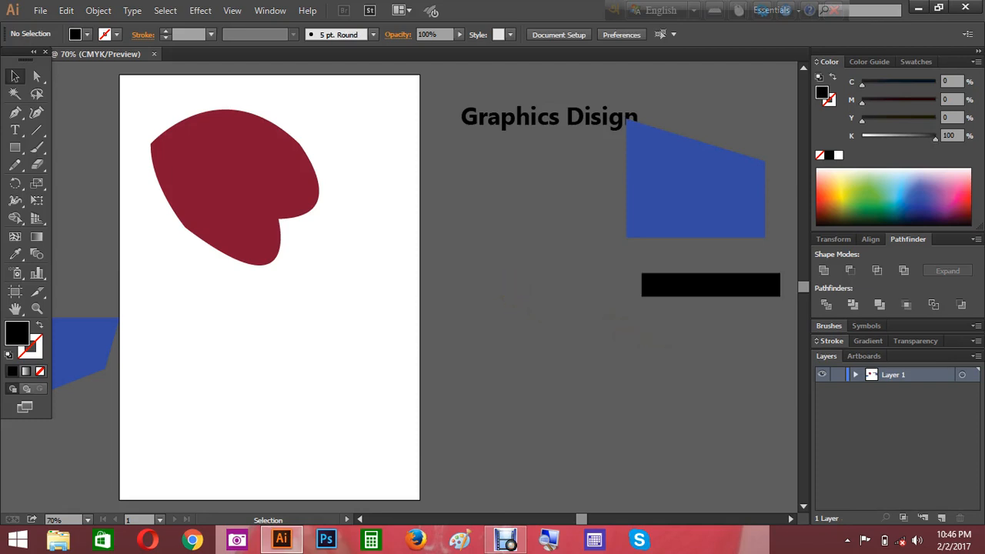
click(506, 539)
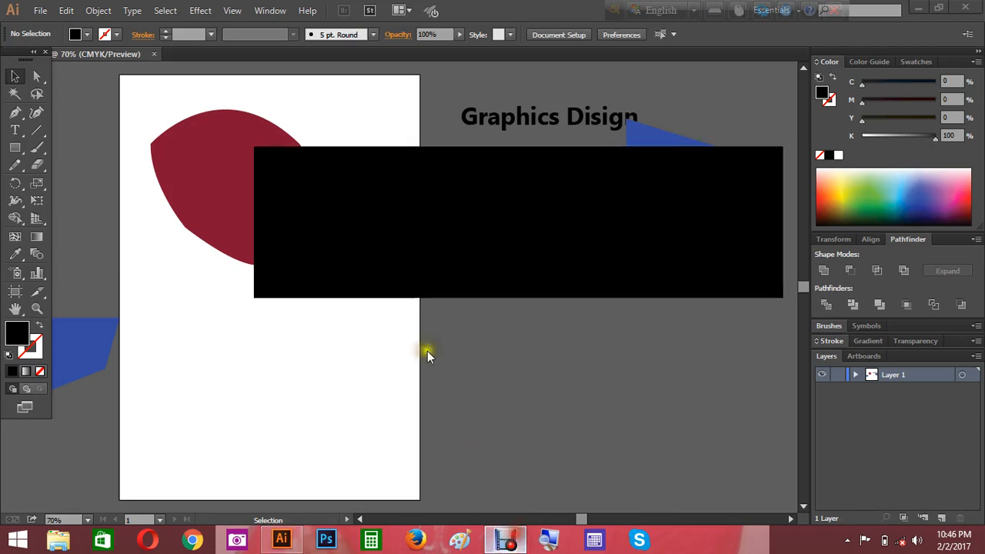
click(316, 398)
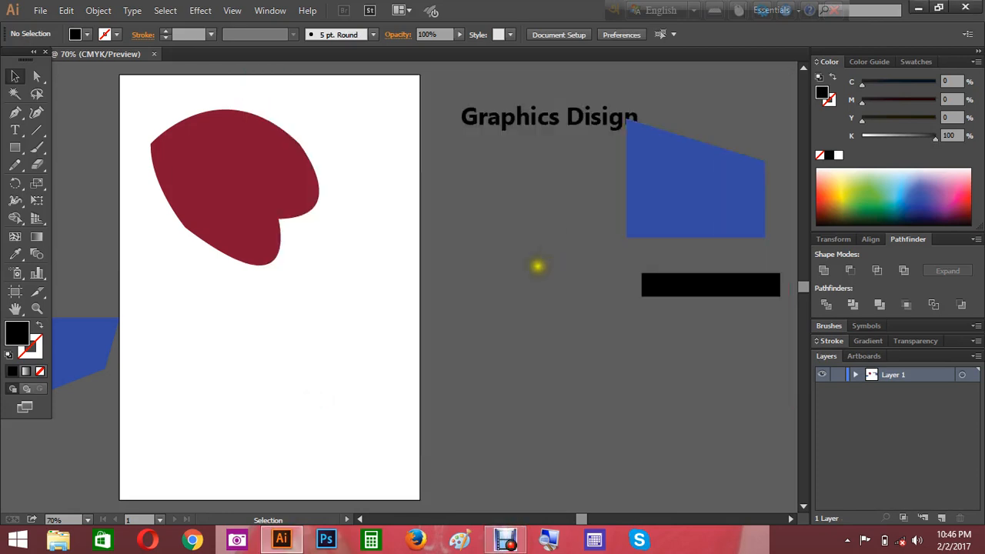
Move the large blue piece back under the "Graphics Disign" text and shift the dark red shape slightly right and down
drag(675, 191, 591, 233)
click(548, 335)
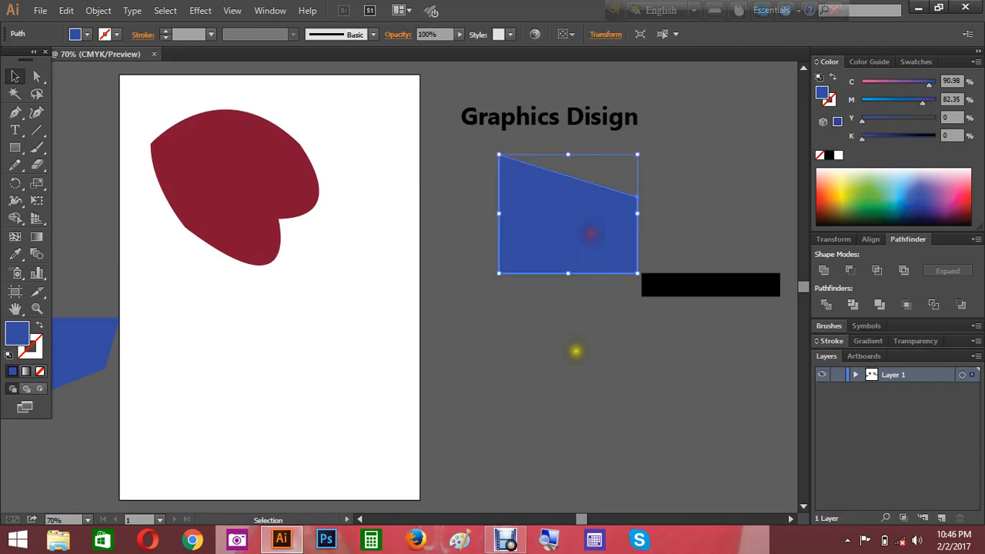
click(577, 351)
drag(242, 167, 259, 188)
click(563, 338)
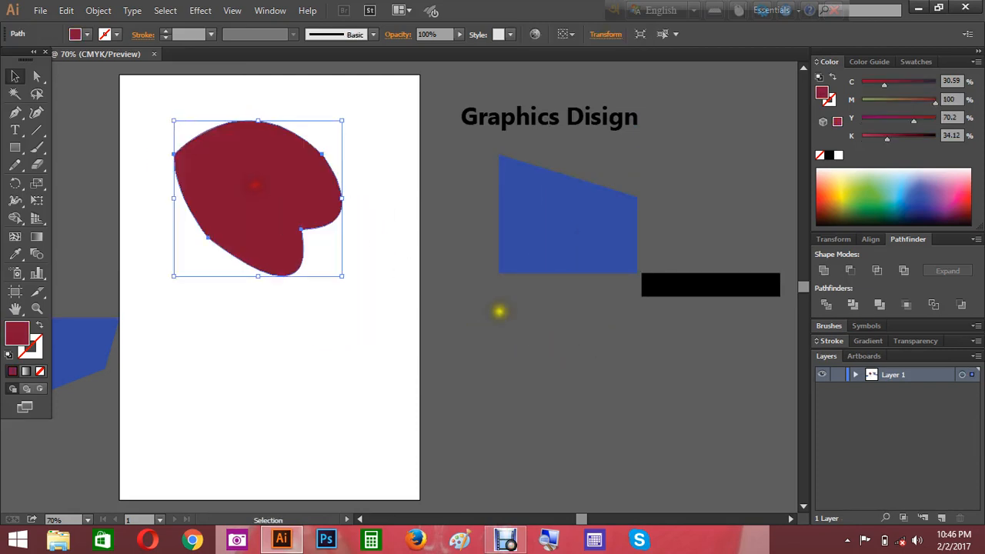
click(504, 313)
Move the black strip down and left so it lies below the large blue piece's right side
click(675, 285)
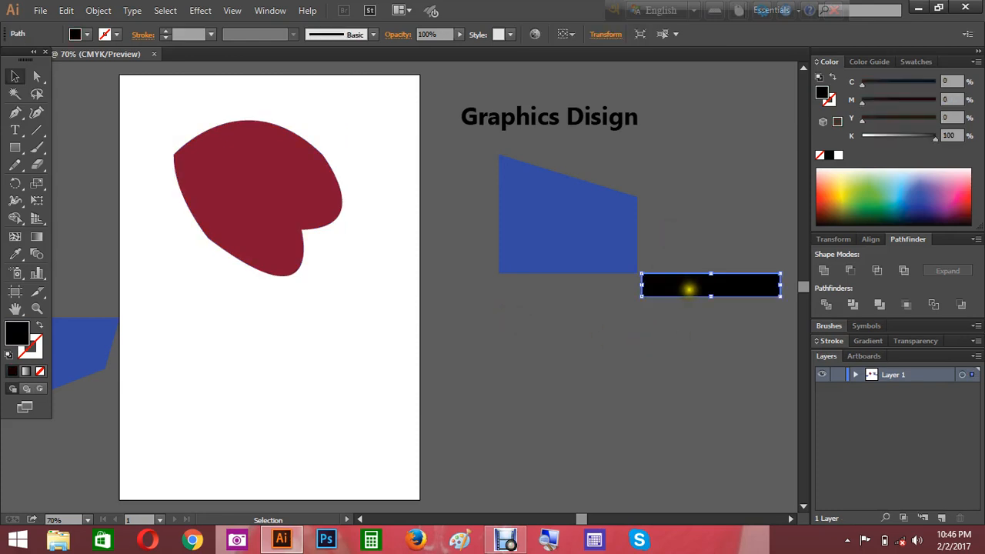
drag(688, 285, 635, 343)
click(681, 277)
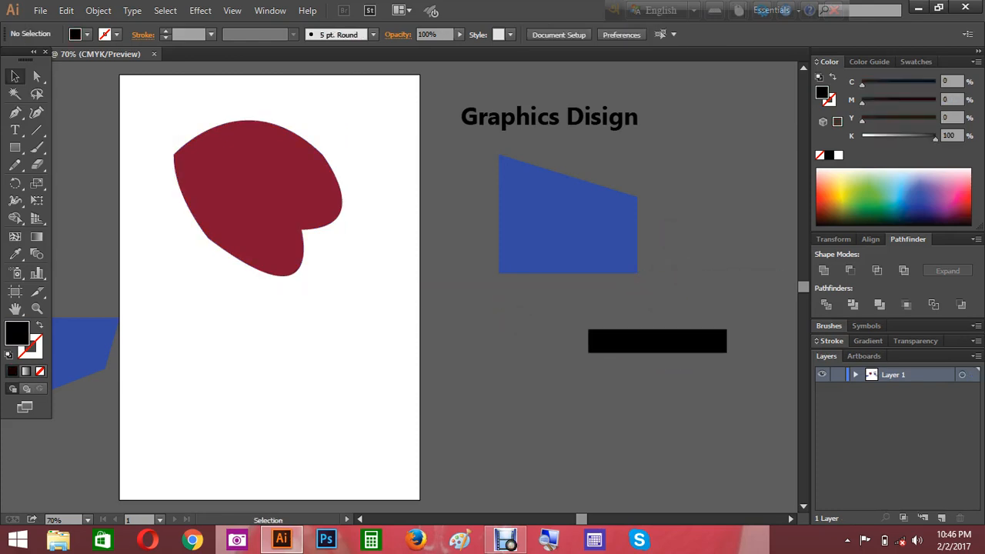
click(611, 395)
drag(674, 397, 501, 345)
click(526, 343)
drag(742, 374, 531, 311)
click(511, 339)
click(521, 367)
drag(625, 392, 545, 311)
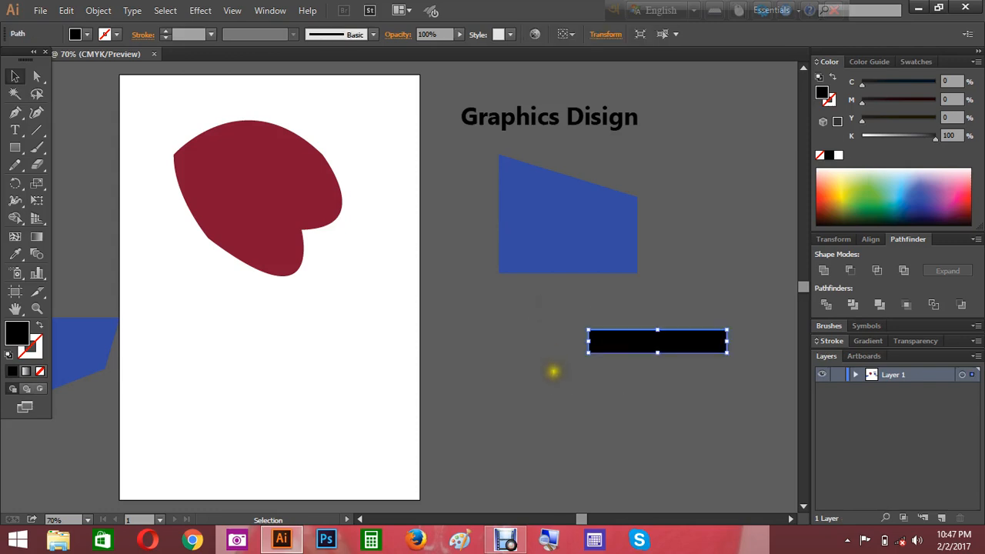
click(552, 368)
Move the black strip up to the right of the large blue piece, just below the end of the text
drag(650, 349, 700, 156)
click(612, 336)
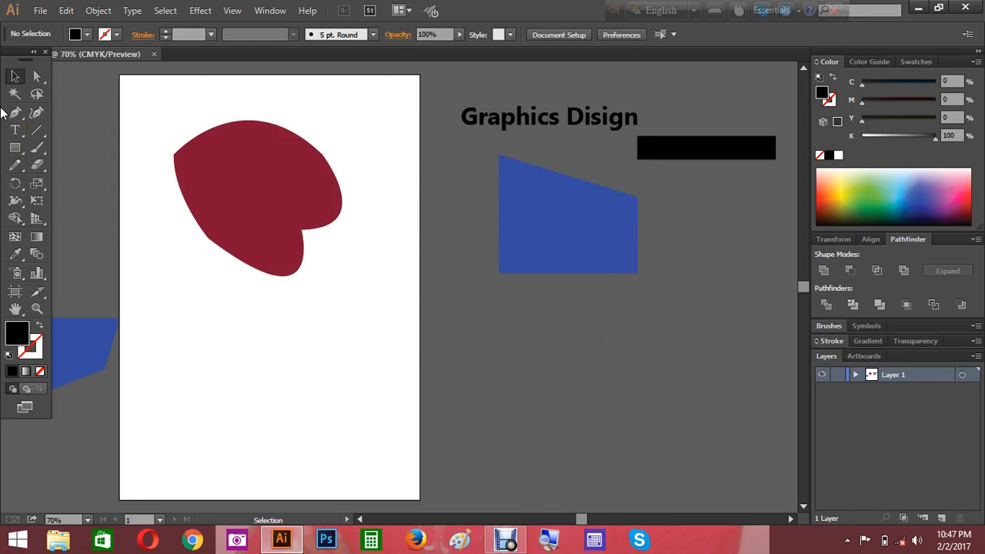
click(563, 347)
drag(701, 265, 514, 138)
click(554, 343)
click(549, 342)
click(579, 342)
drag(699, 325, 146, 110)
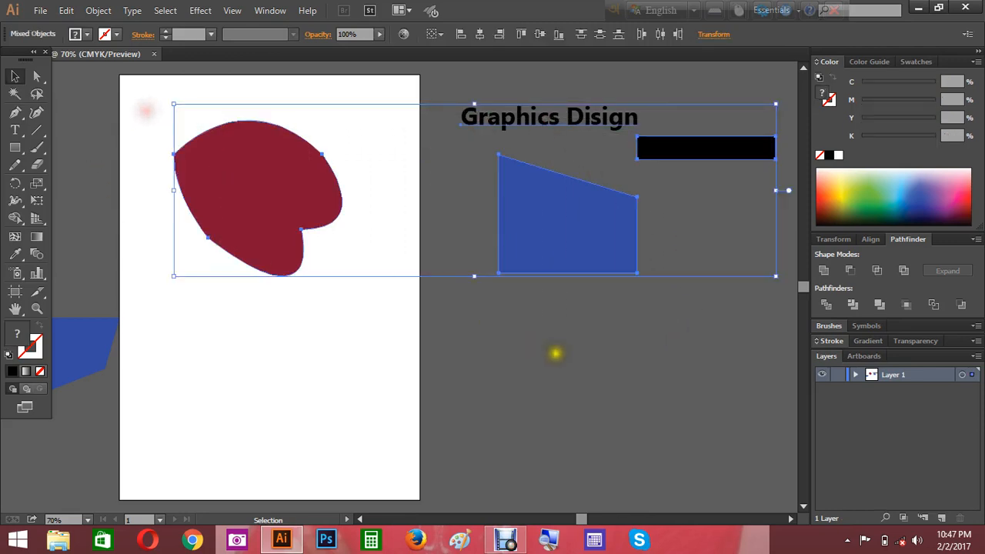
click(585, 345)
Place the black strip under the "Graphics Disign" text and the large blue piece directly beneath the strip
drag(536, 222, 509, 294)
click(662, 265)
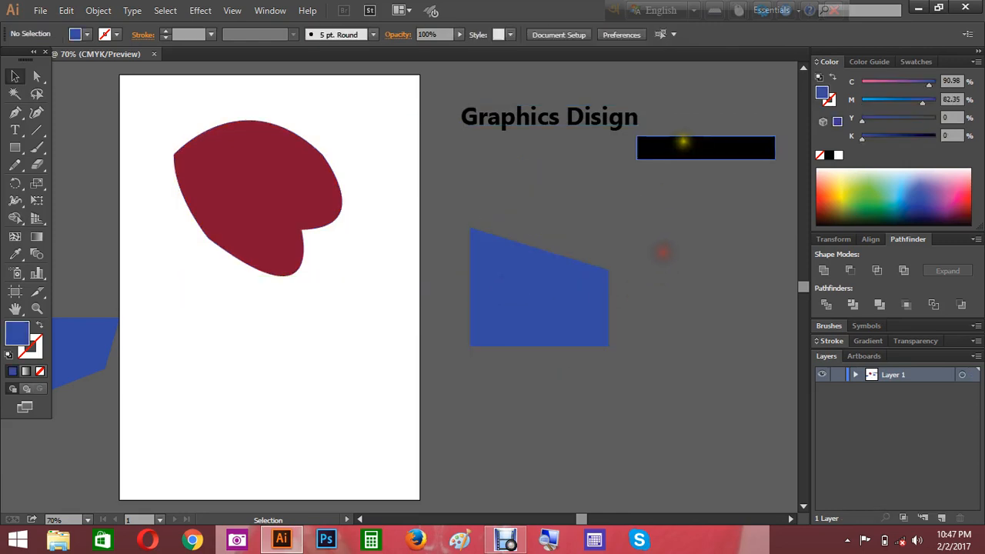
drag(682, 150, 556, 184)
click(662, 210)
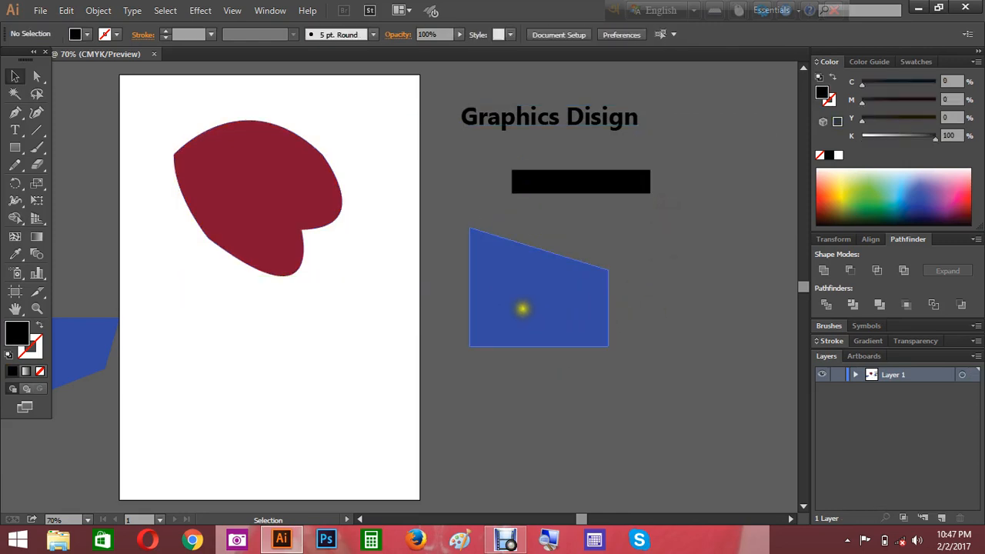
drag(521, 308, 576, 292)
click(570, 356)
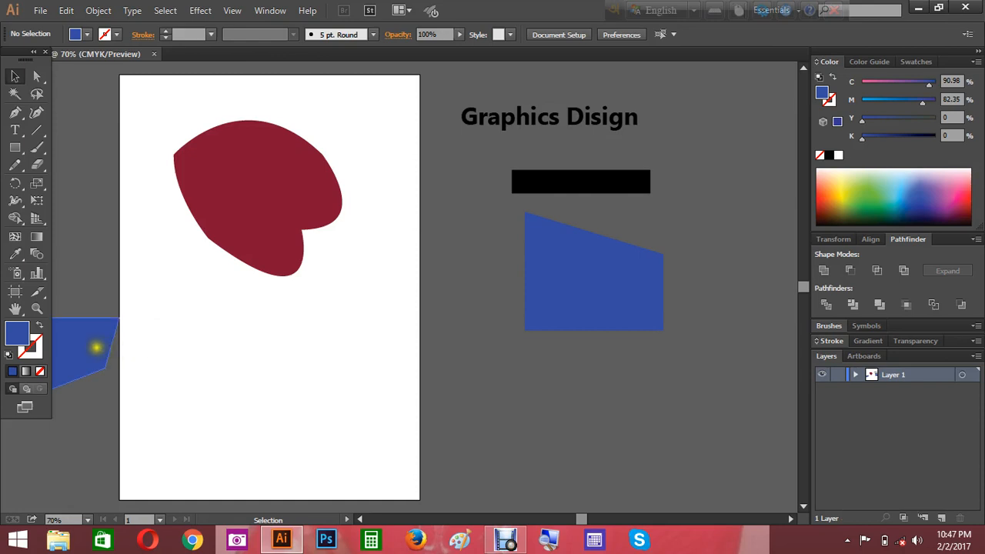
Move the blue polygon from beyond the artboard's left side to its right edge, between the red shape and the black strip
drag(70, 349, 464, 274)
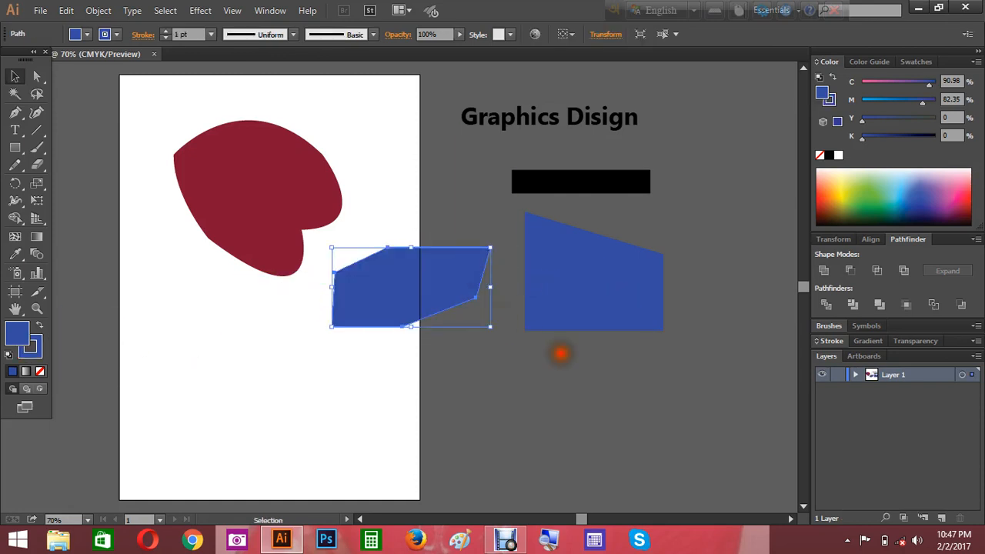
click(460, 349)
drag(406, 268, 427, 196)
click(572, 378)
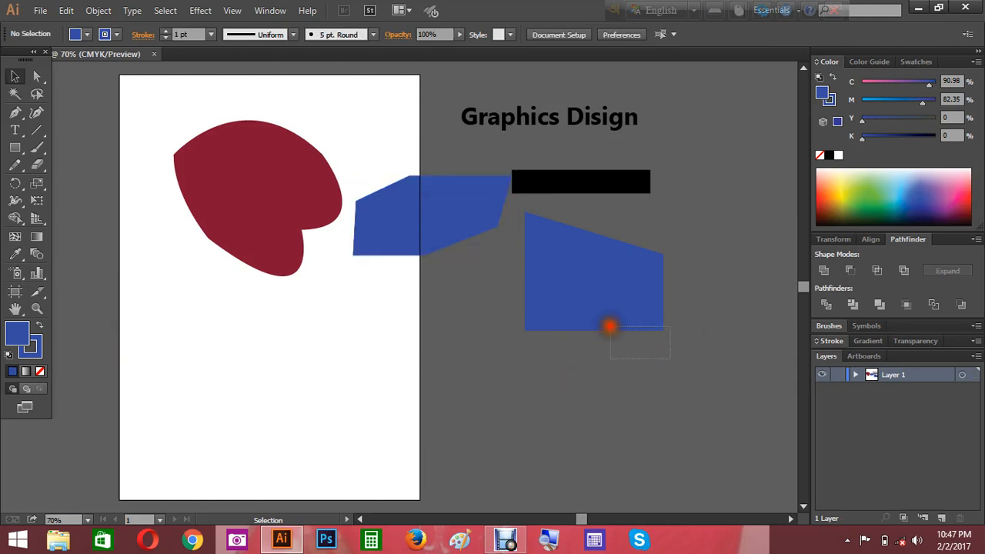
Move the black strip up and right to just below the end of the "Graphics Disign" text, away from the blue polygon
drag(609, 326, 387, 207)
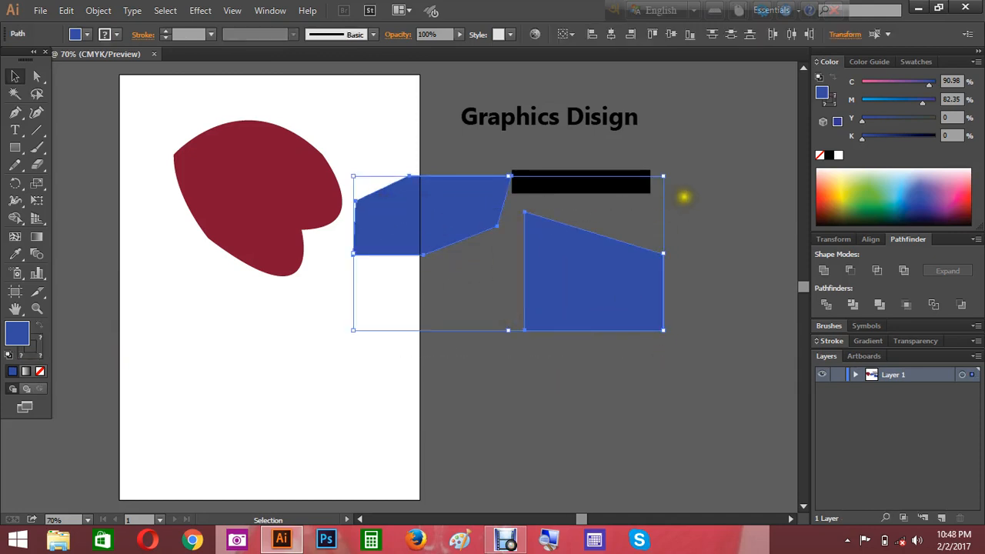
click(693, 184)
drag(561, 176, 637, 158)
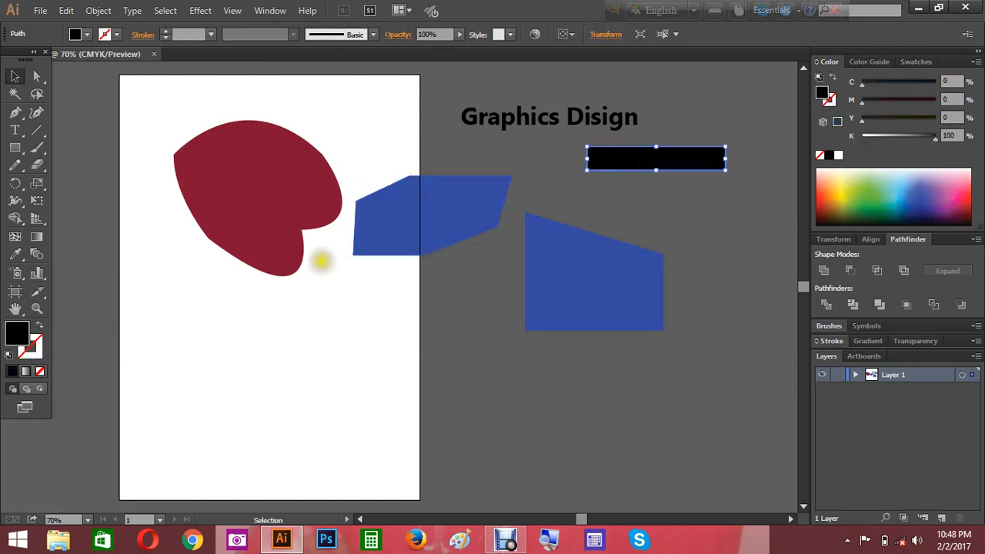
click(496, 324)
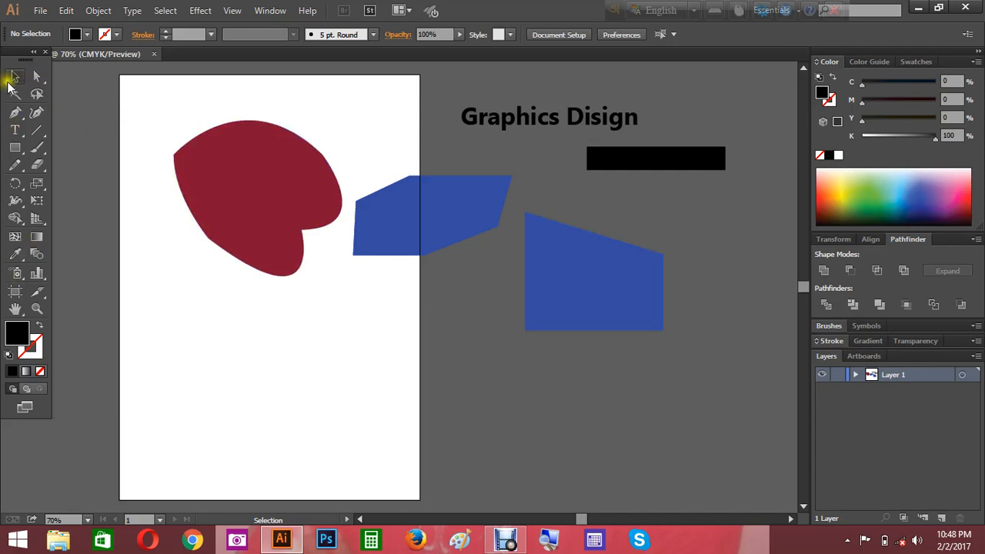
Marquee-select the red shape, blue polygon and text together, the red shape alone, and all four shapes without the text, deselecting each time
drag(156, 131, 470, 304)
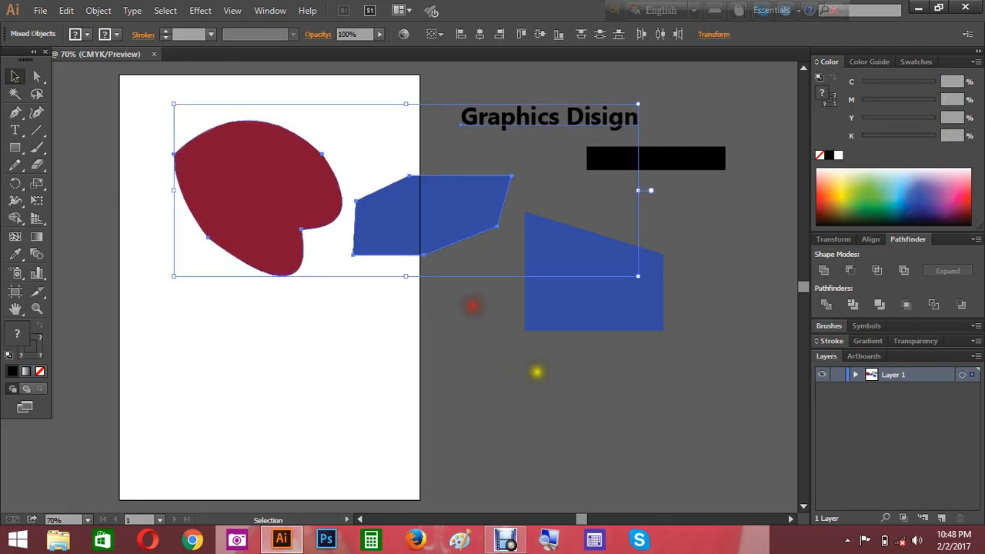
click(541, 371)
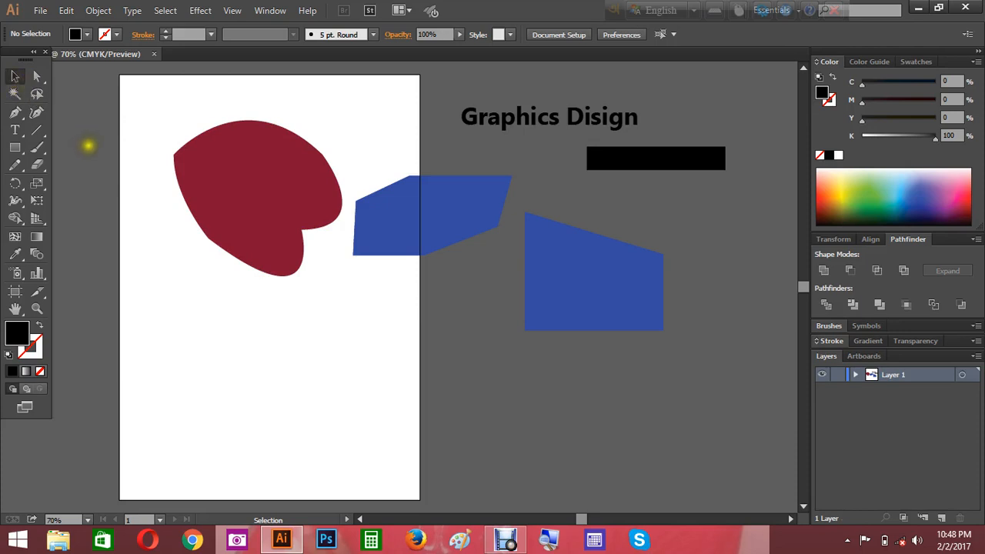
drag(143, 110, 265, 264)
click(548, 368)
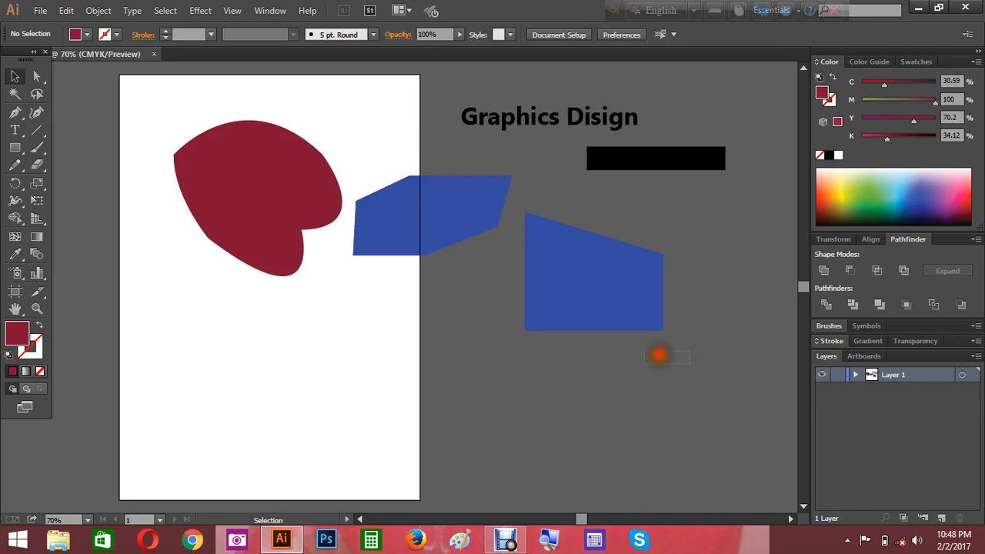
drag(659, 352, 192, 154)
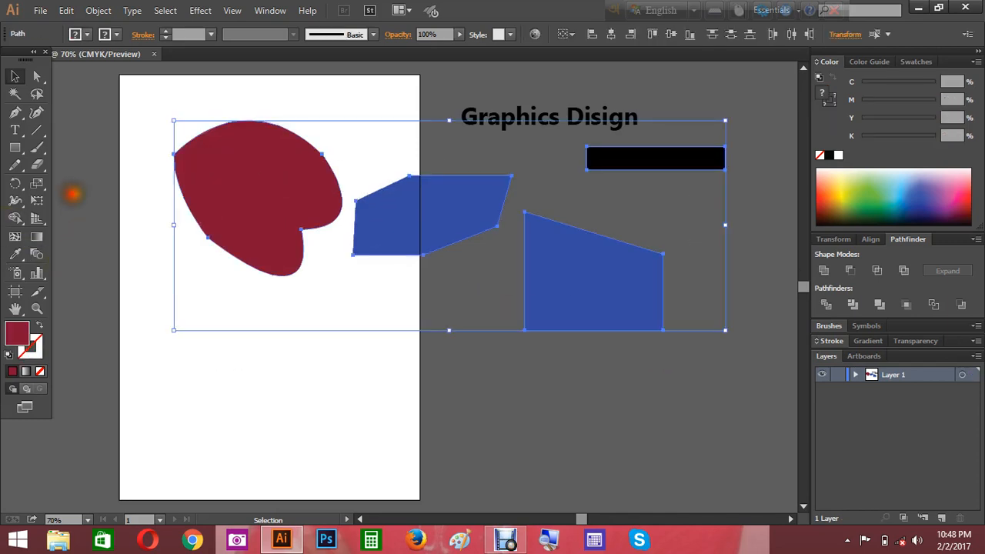
click(72, 194)
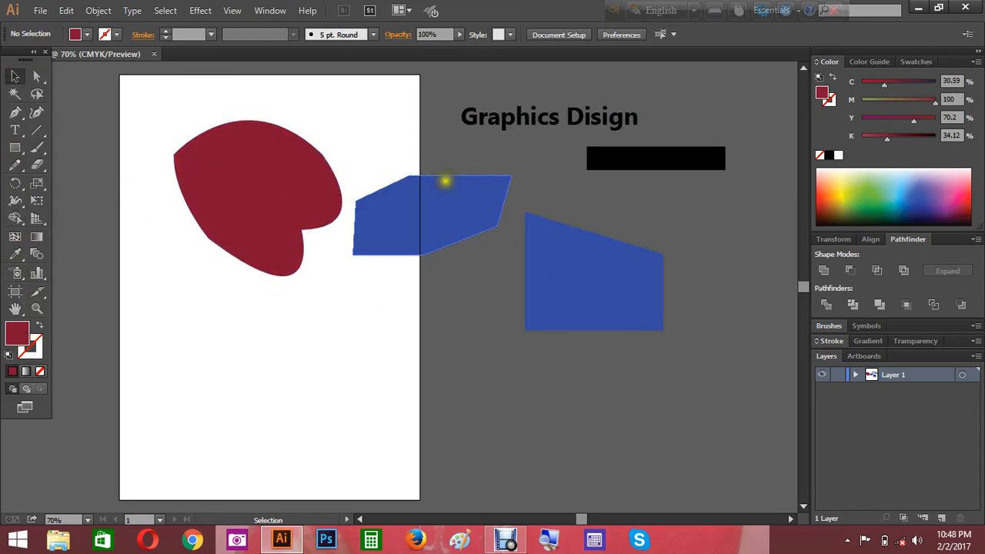
click(676, 352)
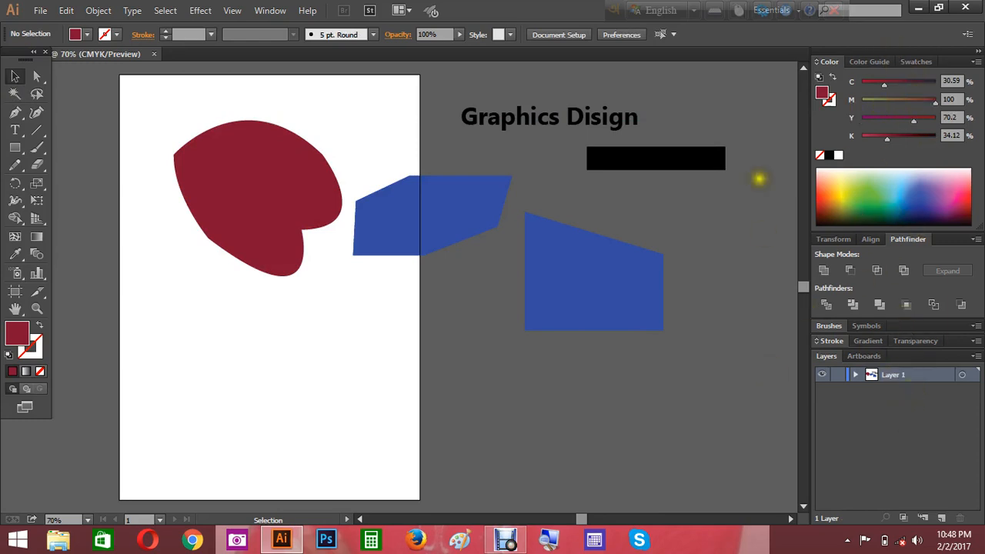
mouse_move(739, 55)
mouse_down()
mouse_move(819, 137)
mouse_move(744, 125)
mouse_move(727, 74)
mouse_move(730, 47)
mouse_up()
click(273, 11)
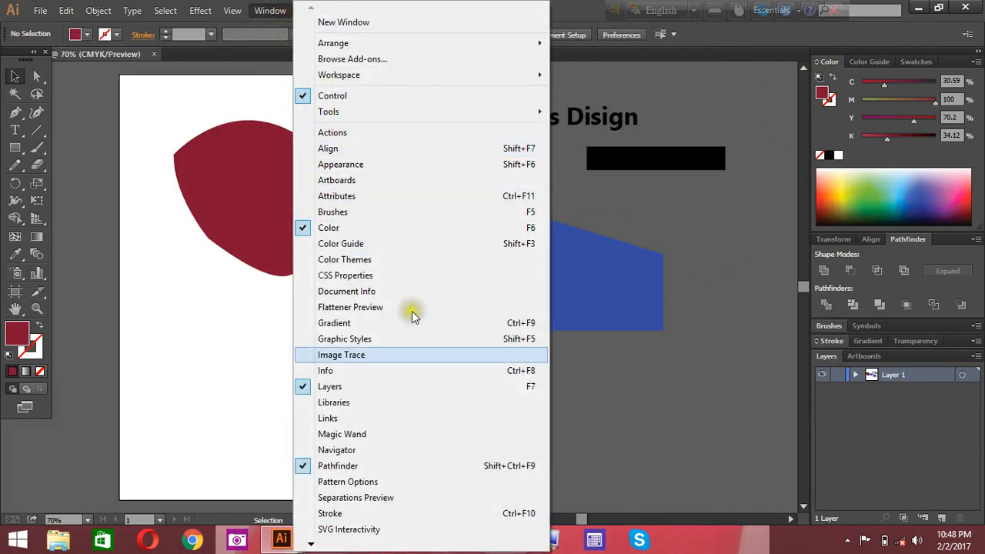
click(696, 270)
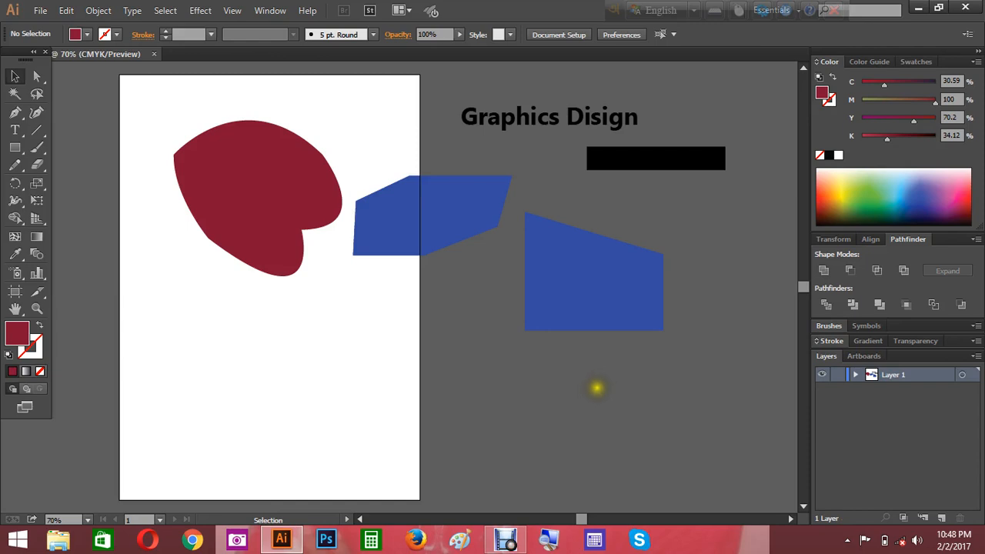
Marquee-select the large blue piece repeatedly and finally both blue pieces together, clearing the selection after each attempt
drag(597, 387, 508, 206)
click(601, 401)
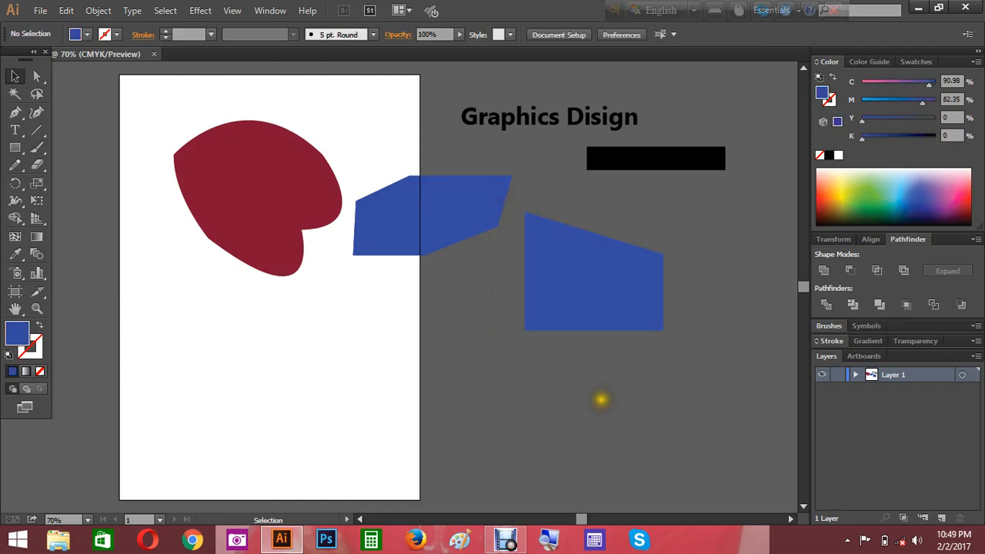
drag(593, 401, 513, 189)
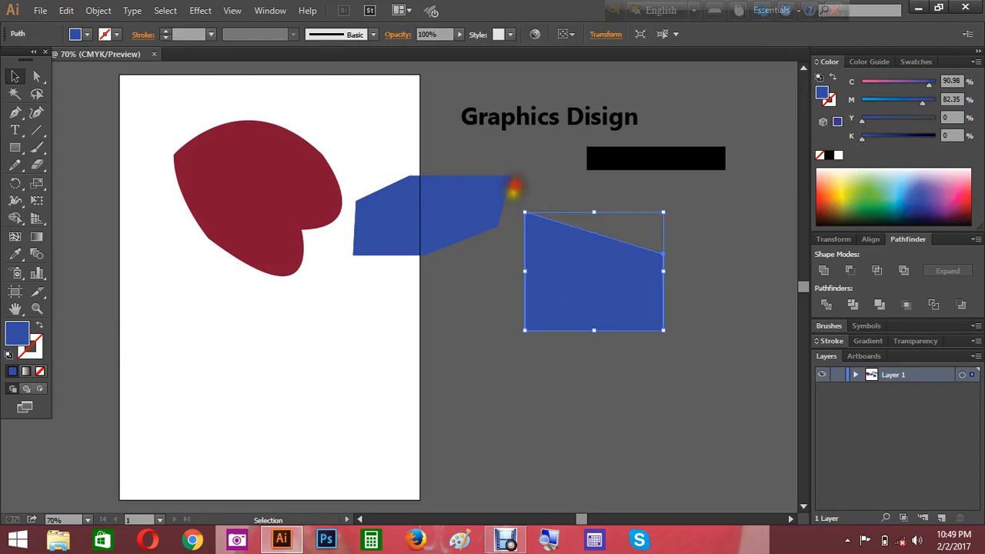
click(578, 382)
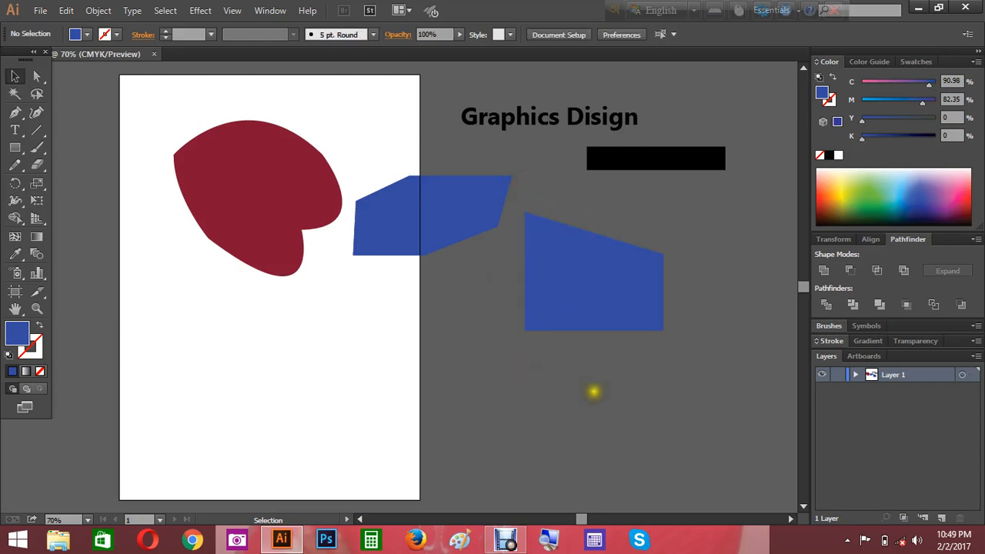
drag(583, 381, 519, 277)
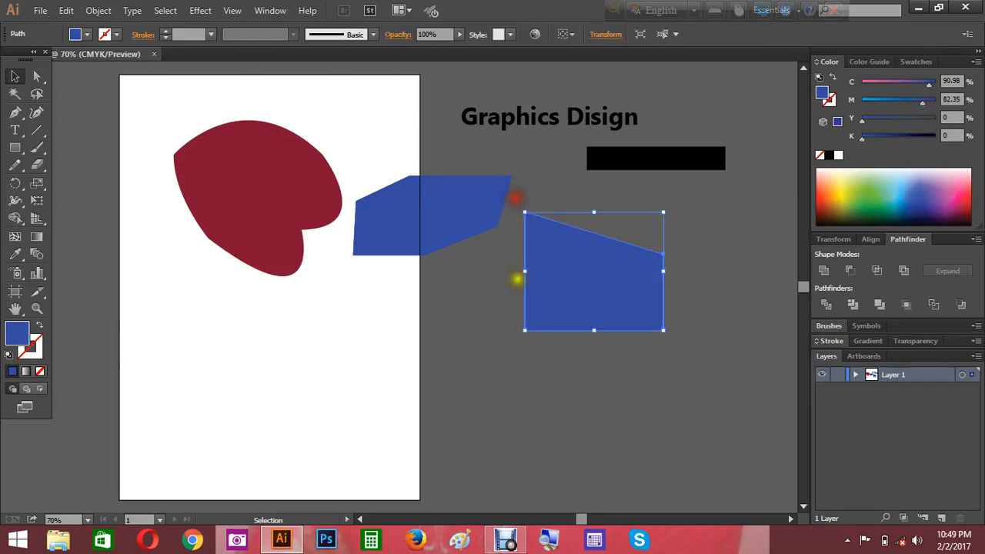
click(532, 368)
drag(578, 378, 508, 197)
click(547, 372)
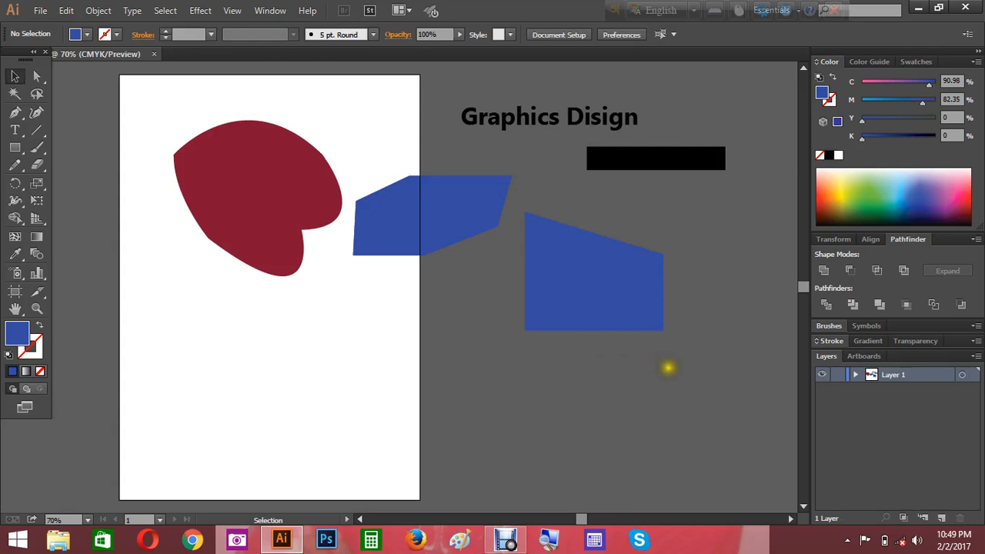
drag(674, 365, 513, 206)
click(490, 340)
drag(693, 361, 480, 192)
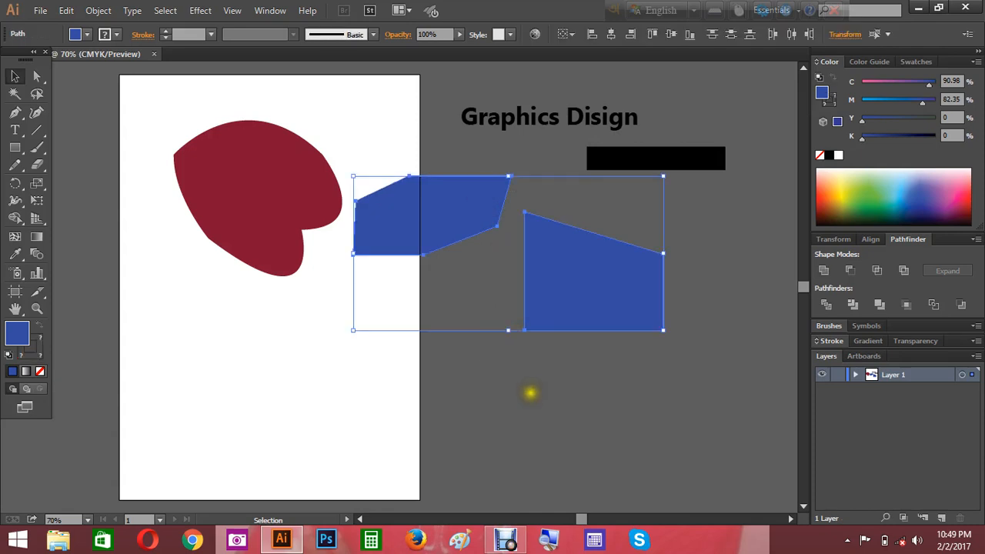
click(531, 395)
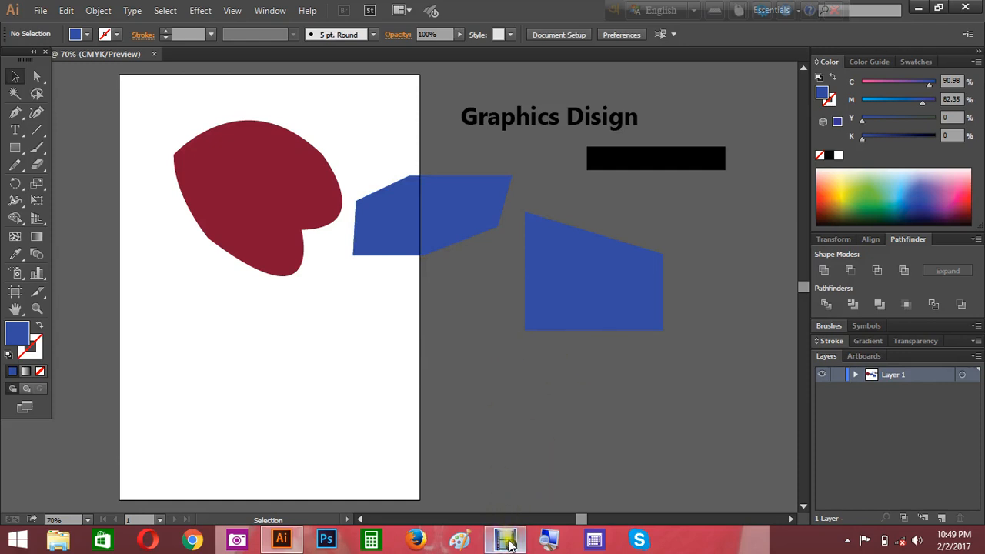
click(506, 540)
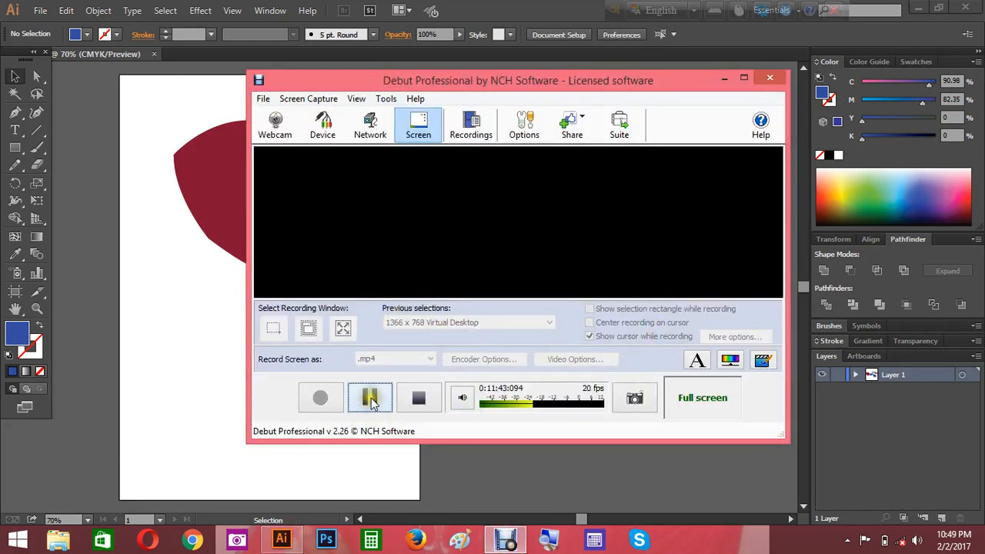
click(374, 399)
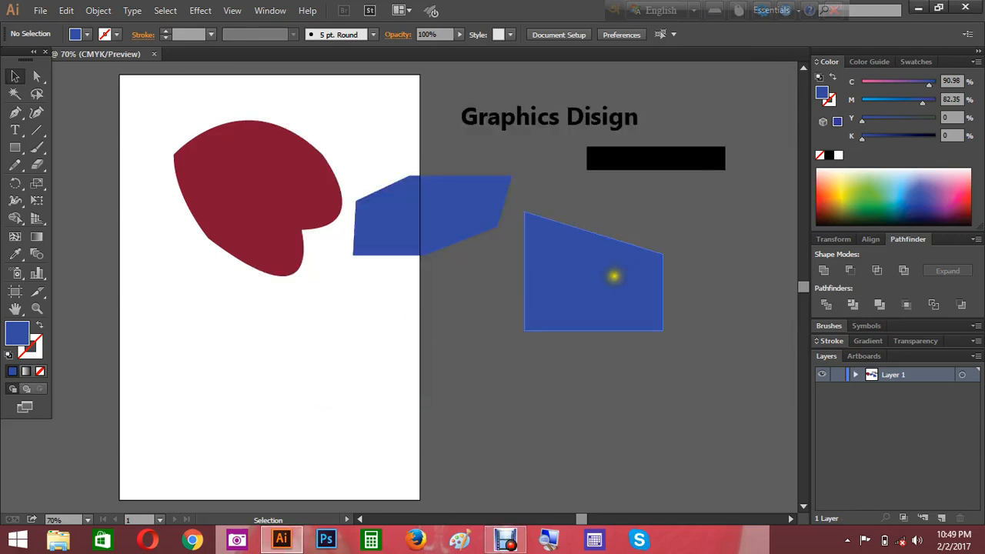
click(501, 539)
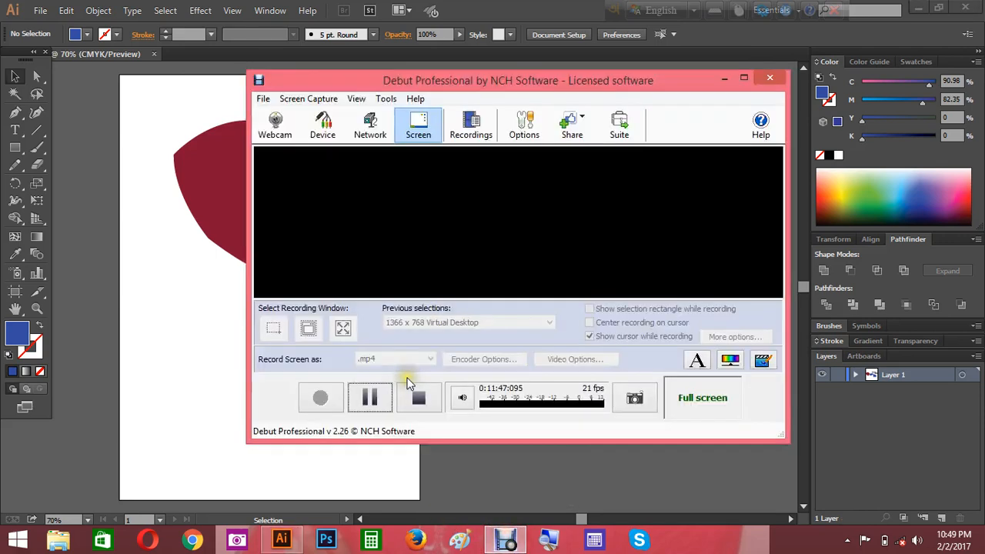